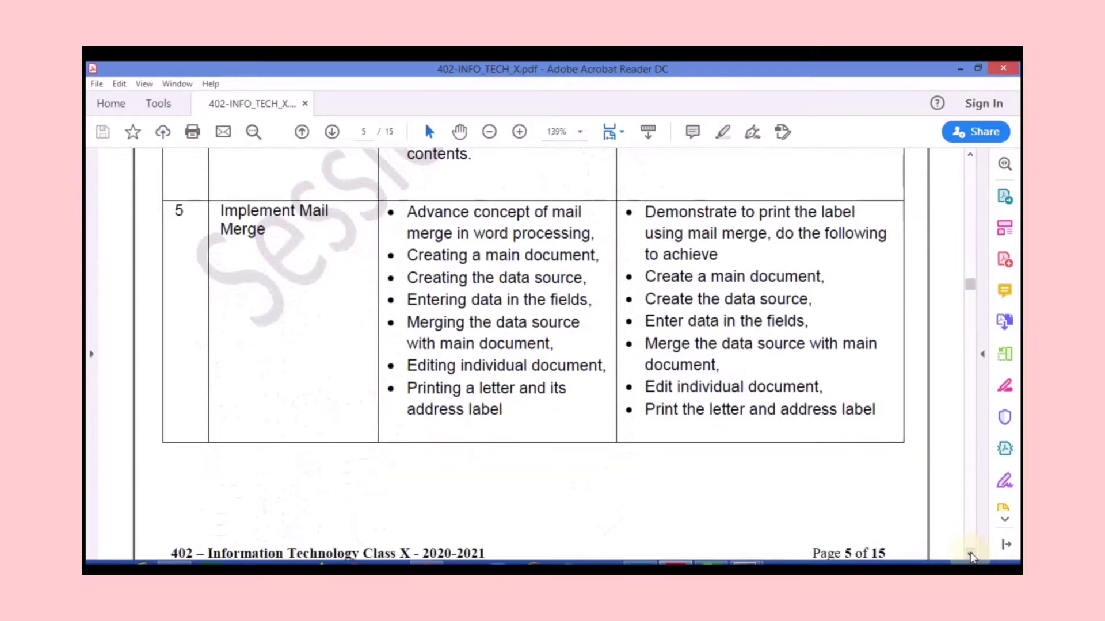
- Look through the syllabus PDF to the Unit 2: Electronic Spreadsheet (Advanced) table on page 6
click(970, 554)
click(970, 554)
click(970, 553)
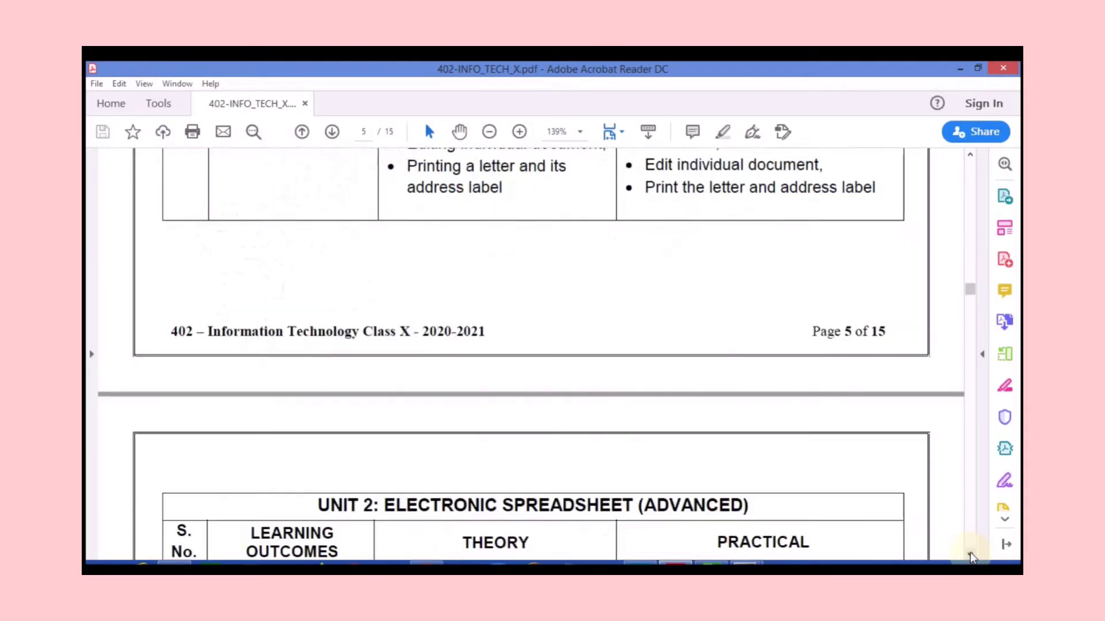
click(970, 552)
click(971, 551)
click(971, 551)
click(971, 551)
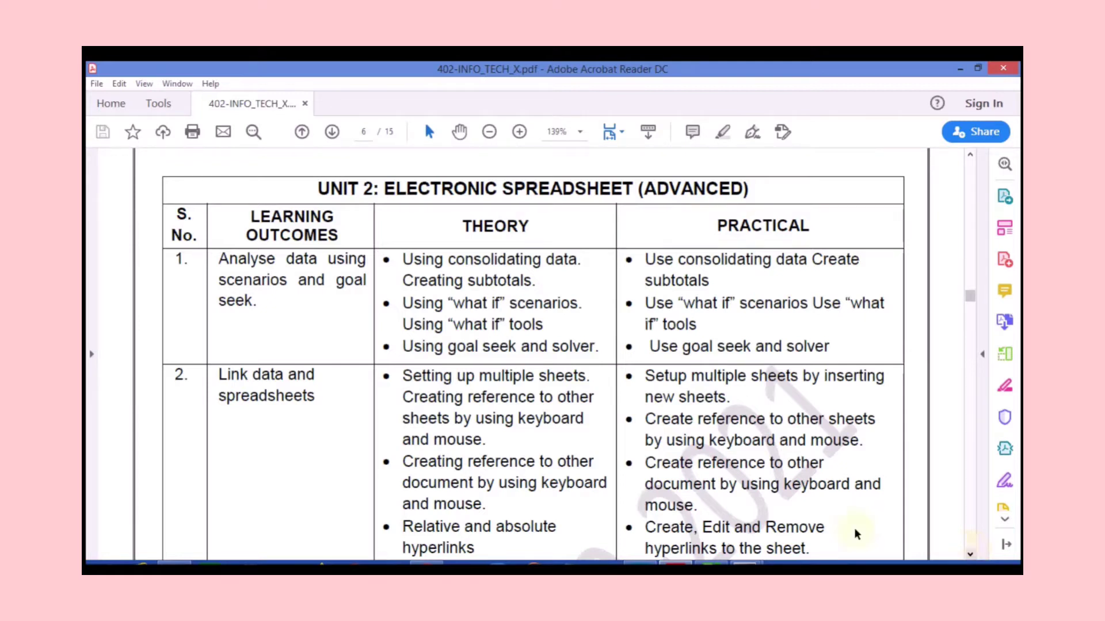
- Switch to the untitled spreadsheet in LibreOffice Calc
mouse_move(711, 563)
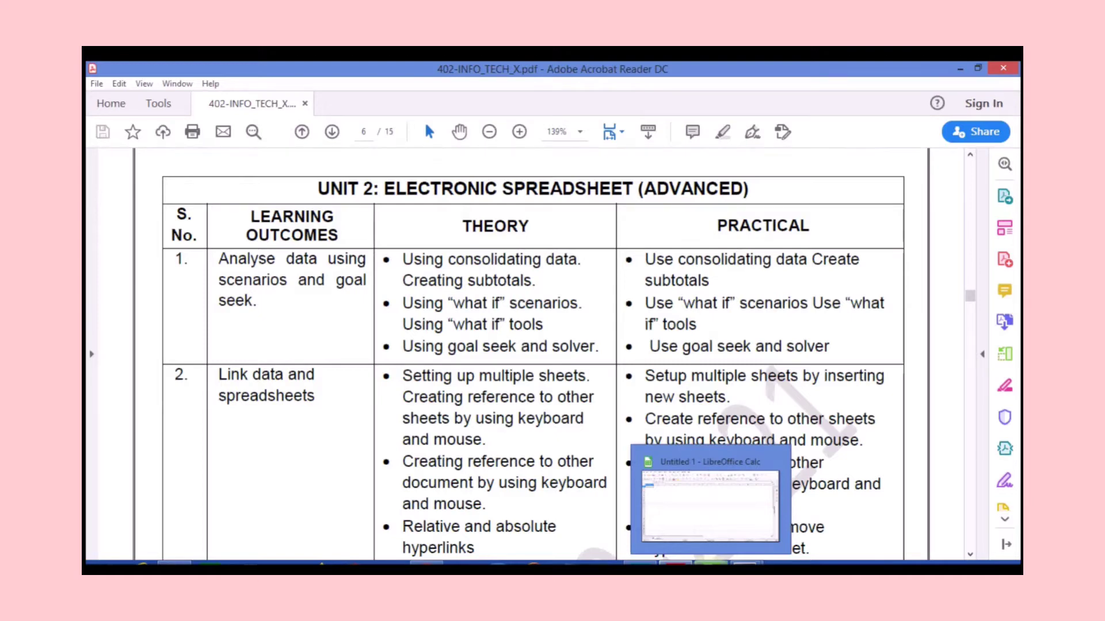
click(711, 563)
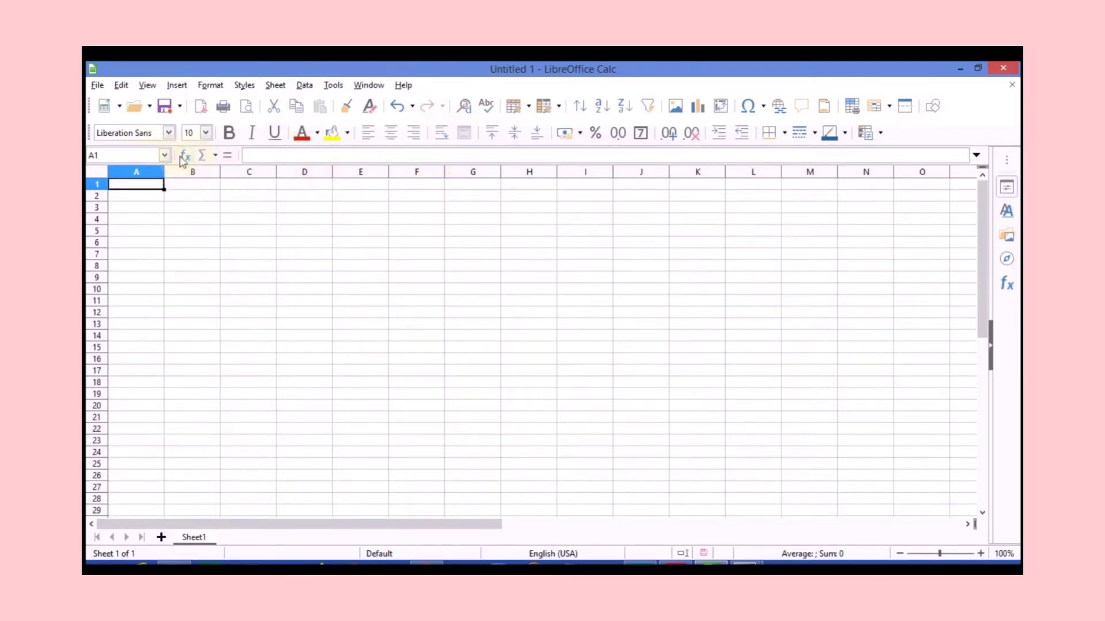
click(215, 156)
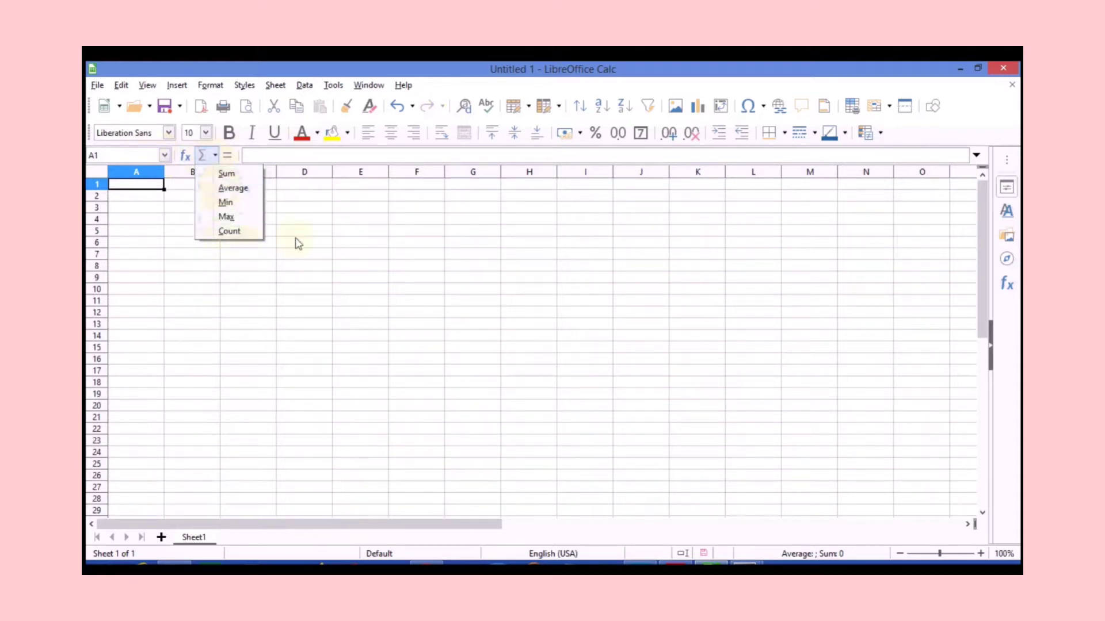
click(285, 213)
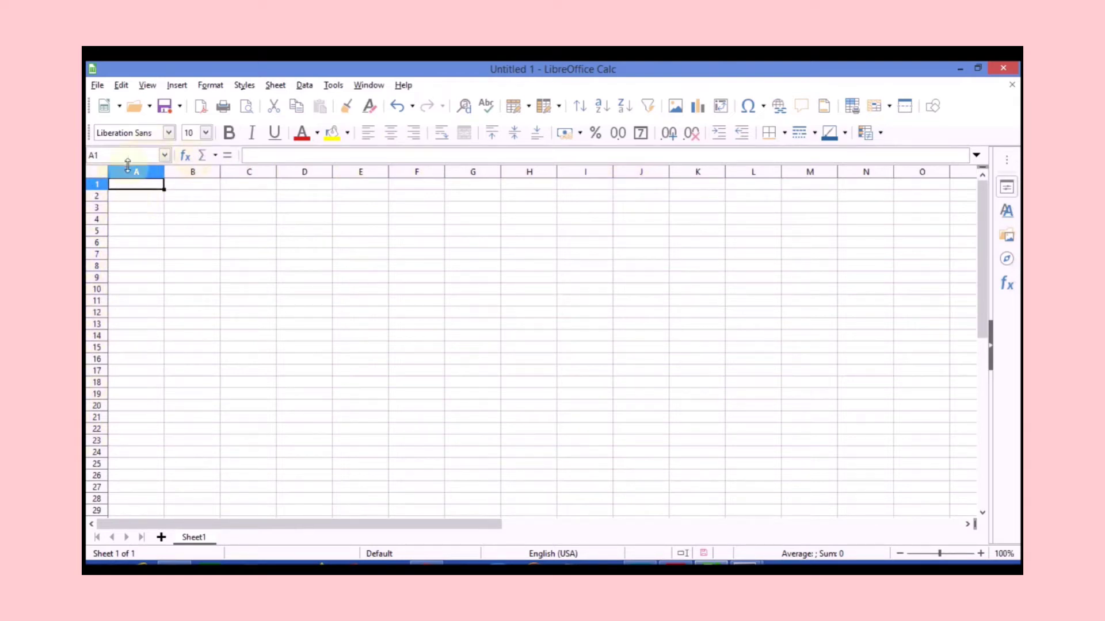
click(210, 188)
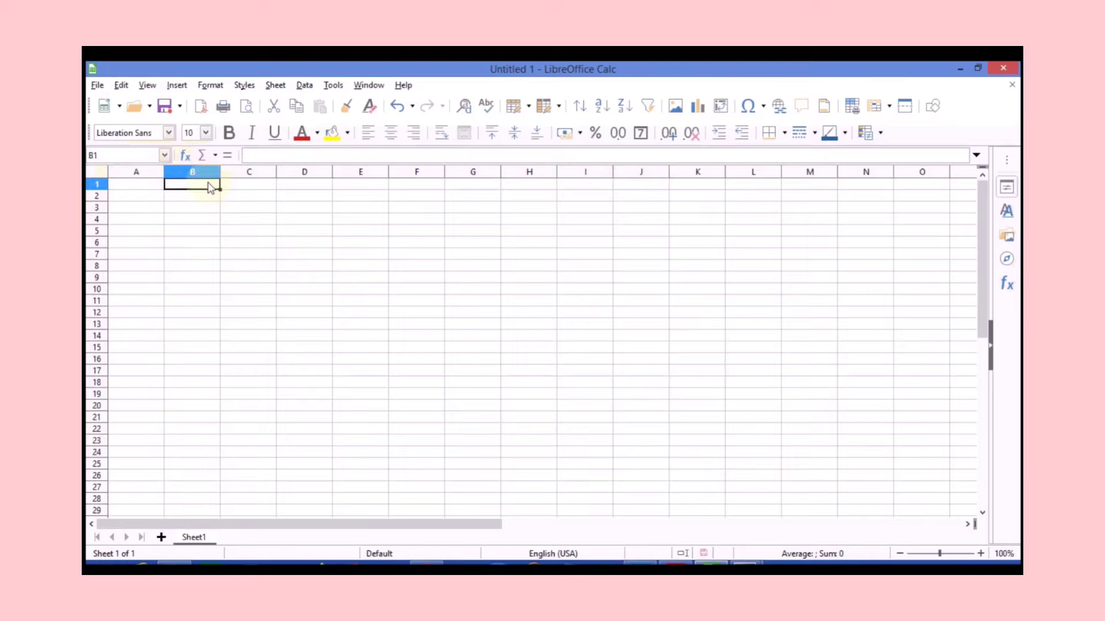
click(244, 188)
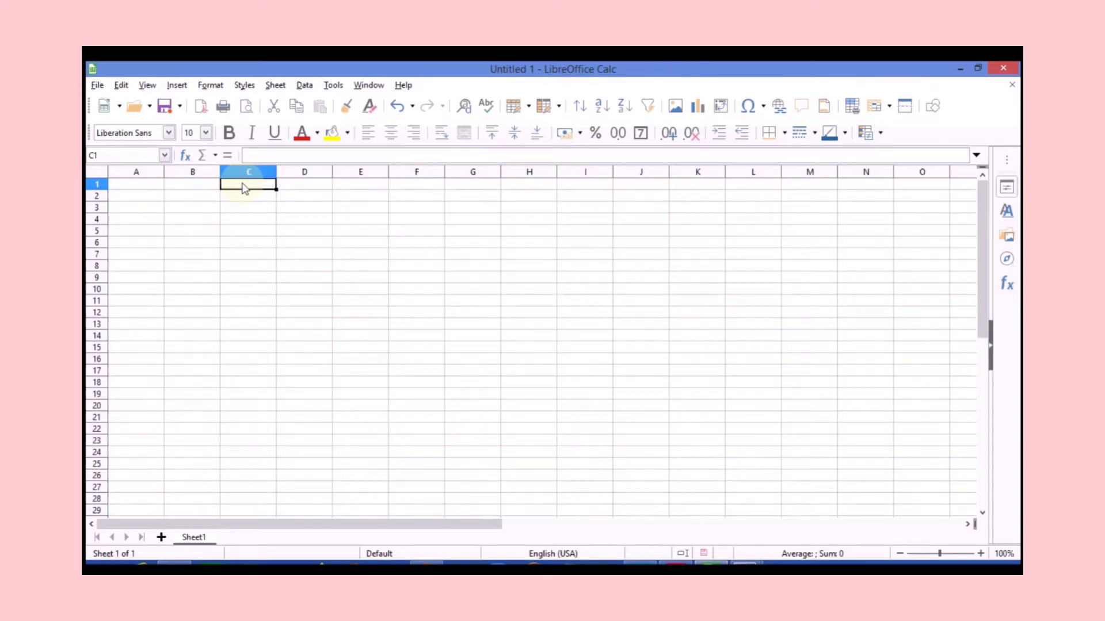
click(137, 189)
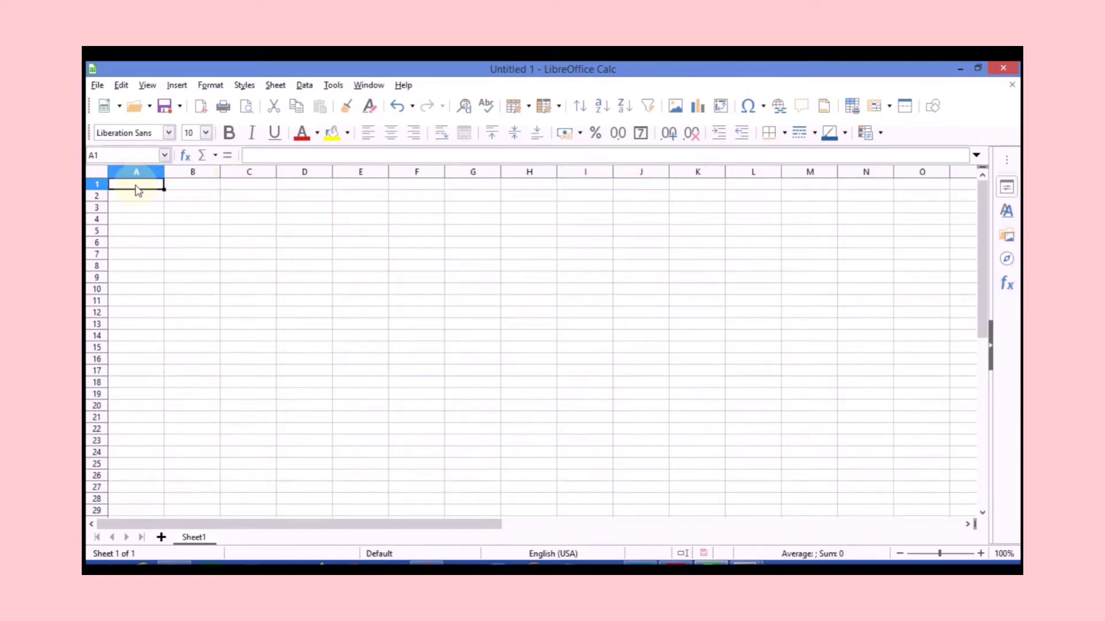
click(199, 185)
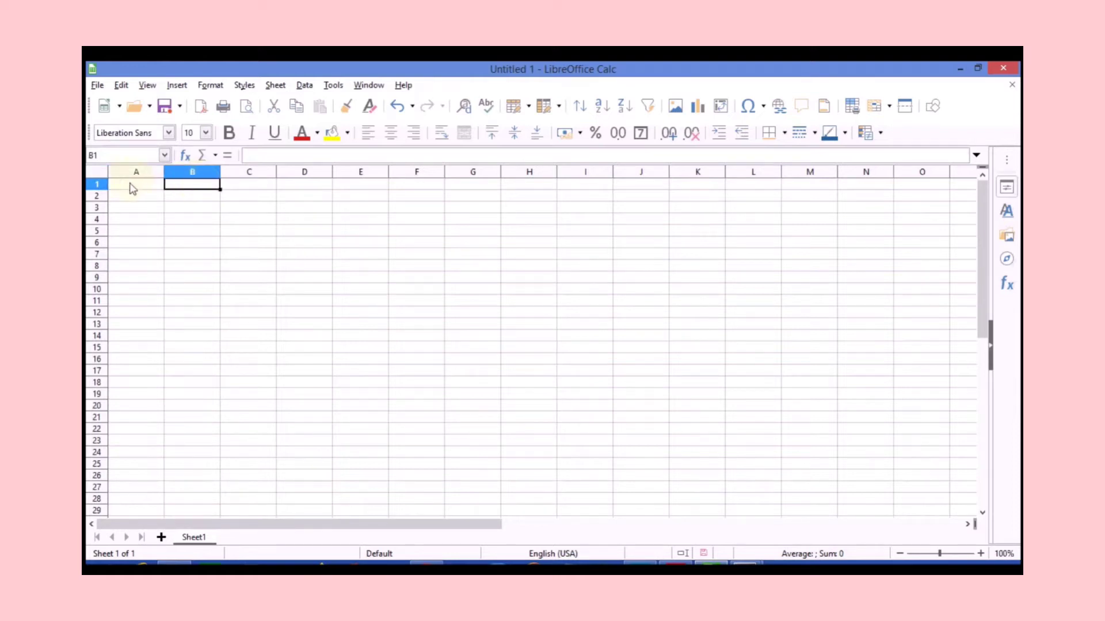
click(130, 185)
click(192, 190)
click(137, 185)
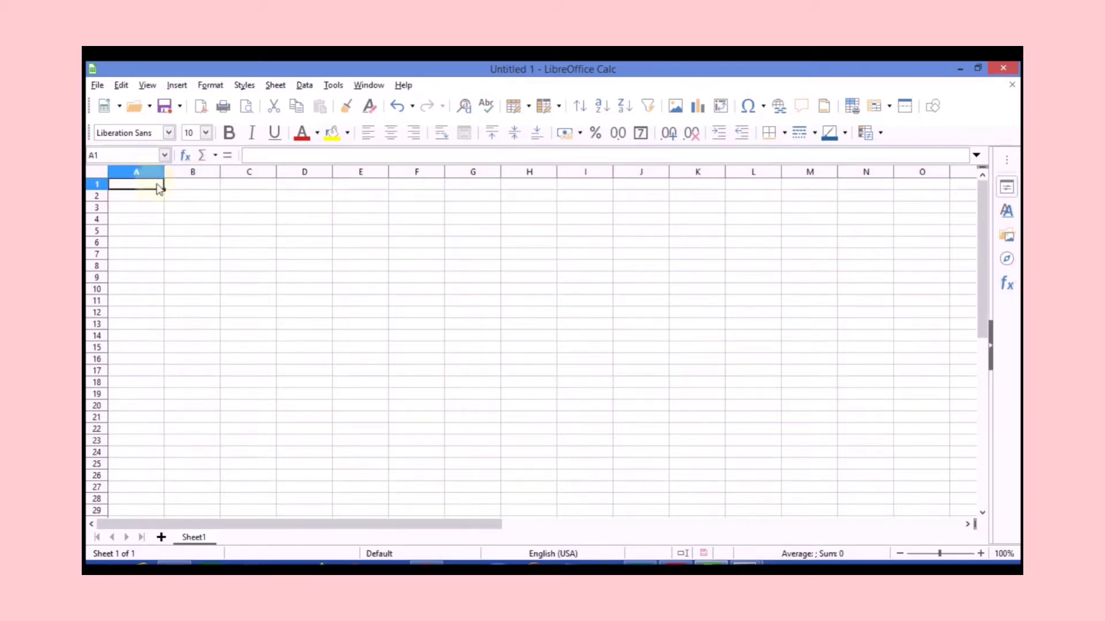
click(206, 187)
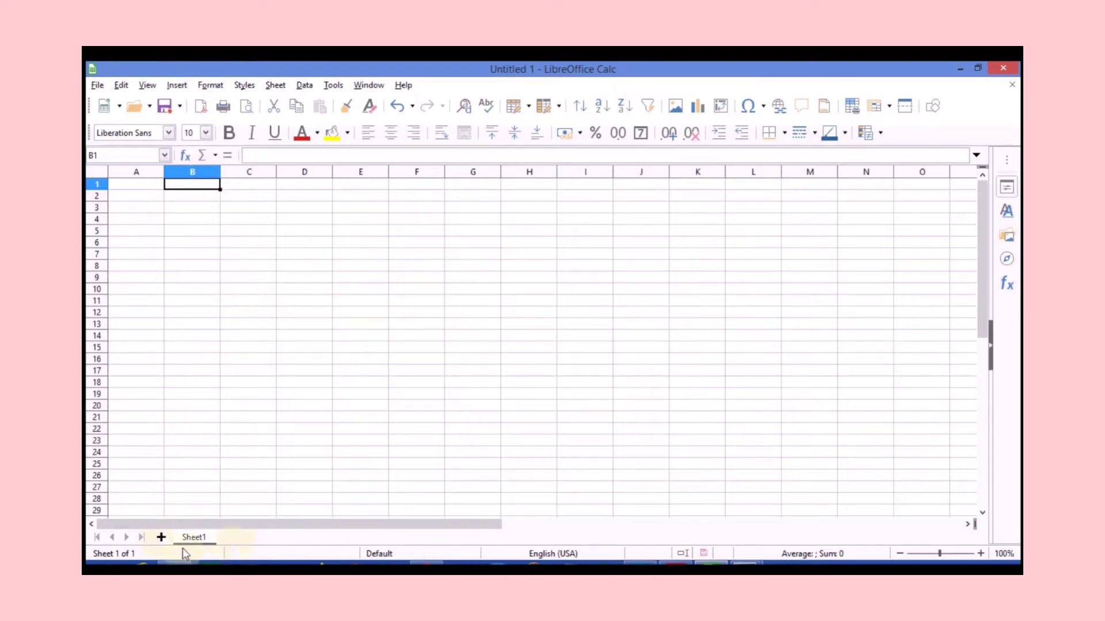
- Add new blank sheets after Sheet1 in the untitled spreadsheet
click(161, 538)
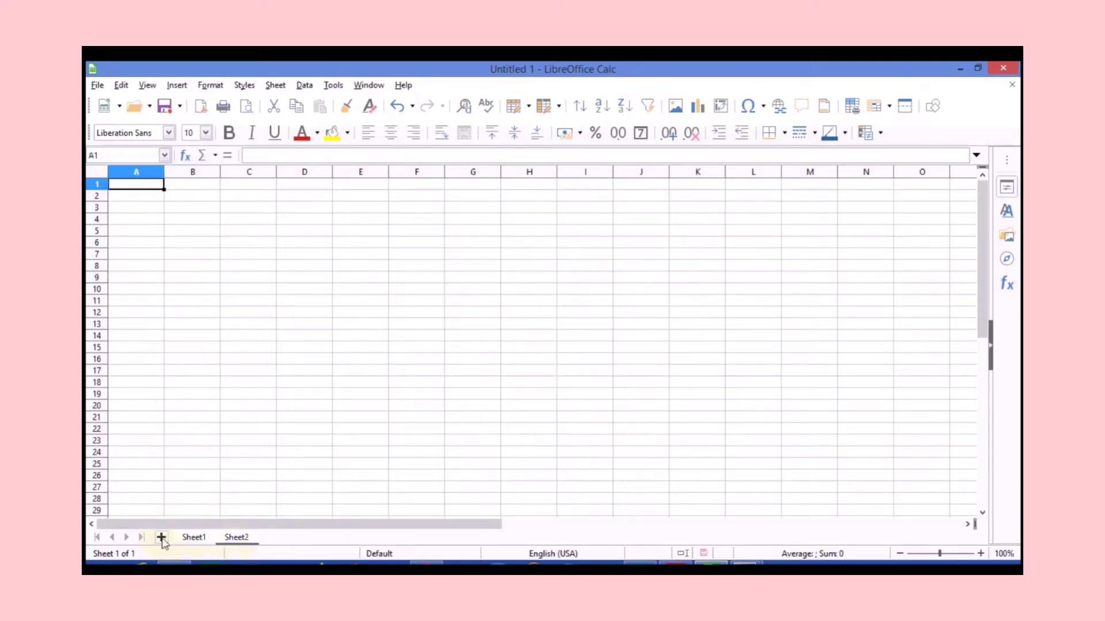
click(161, 538)
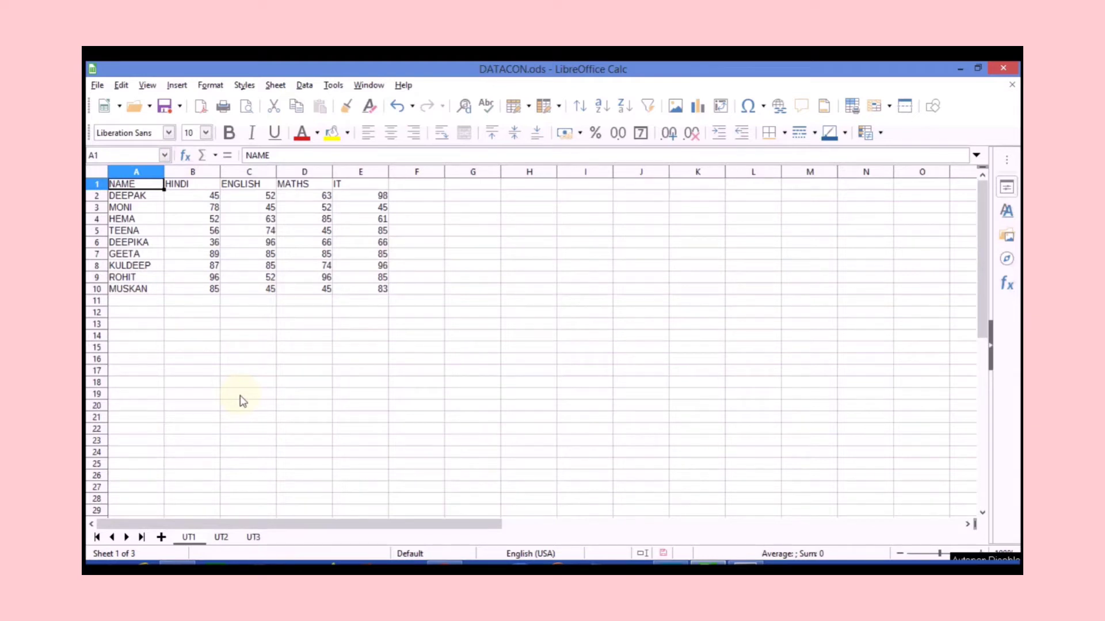
- Compare the students' subject marks on sheets UT1, UT2 and UT3 of DATACON.ods, ending on UT1
click(222, 538)
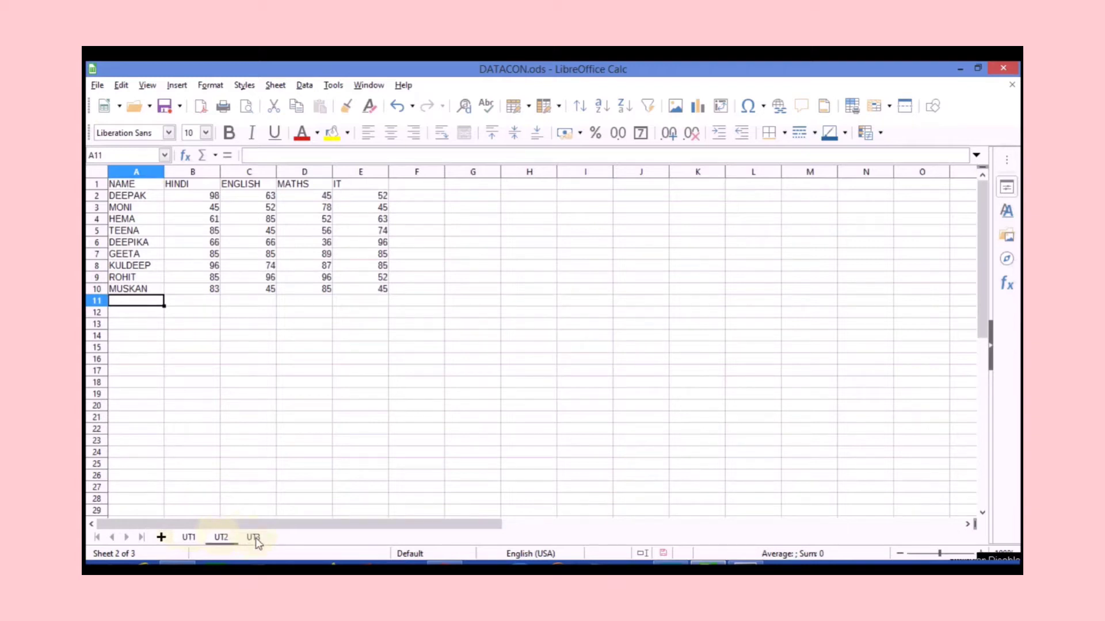
click(254, 538)
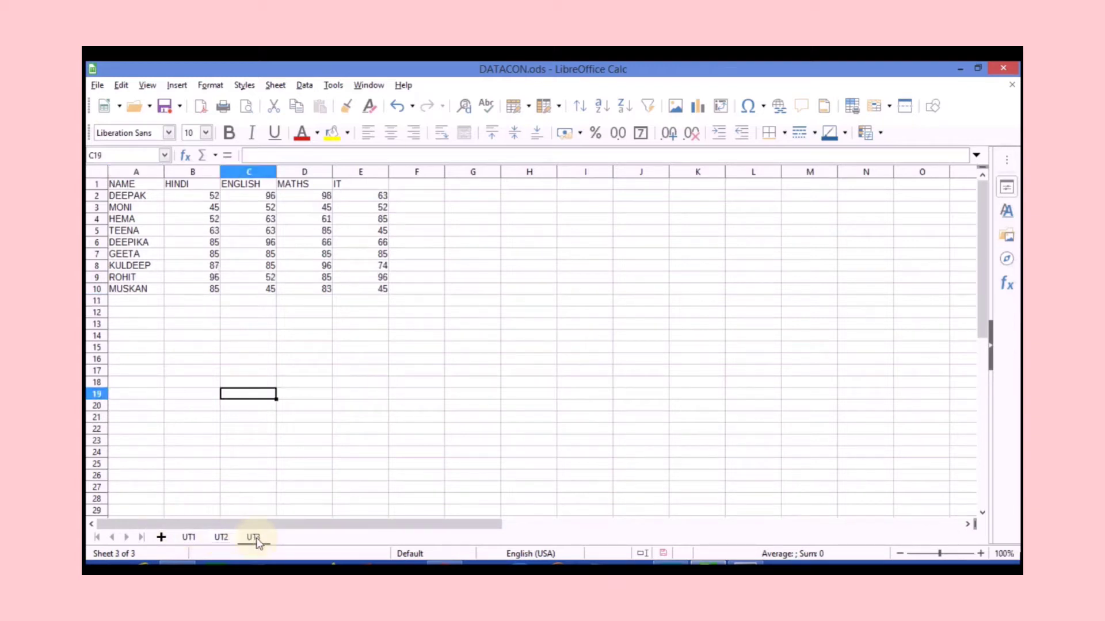
click(189, 537)
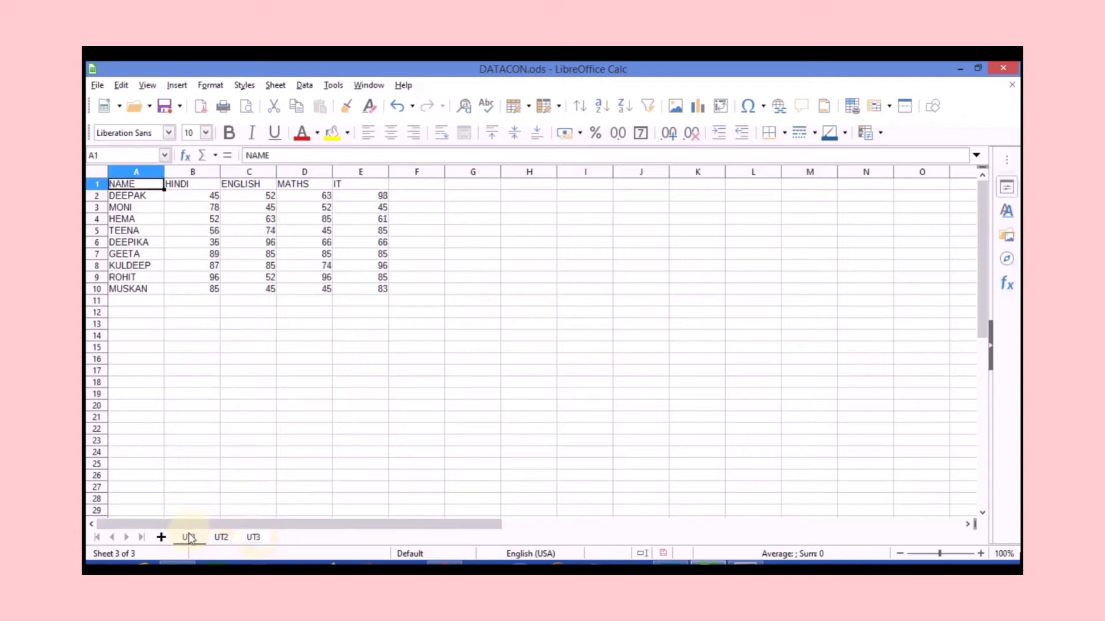
click(221, 537)
click(254, 538)
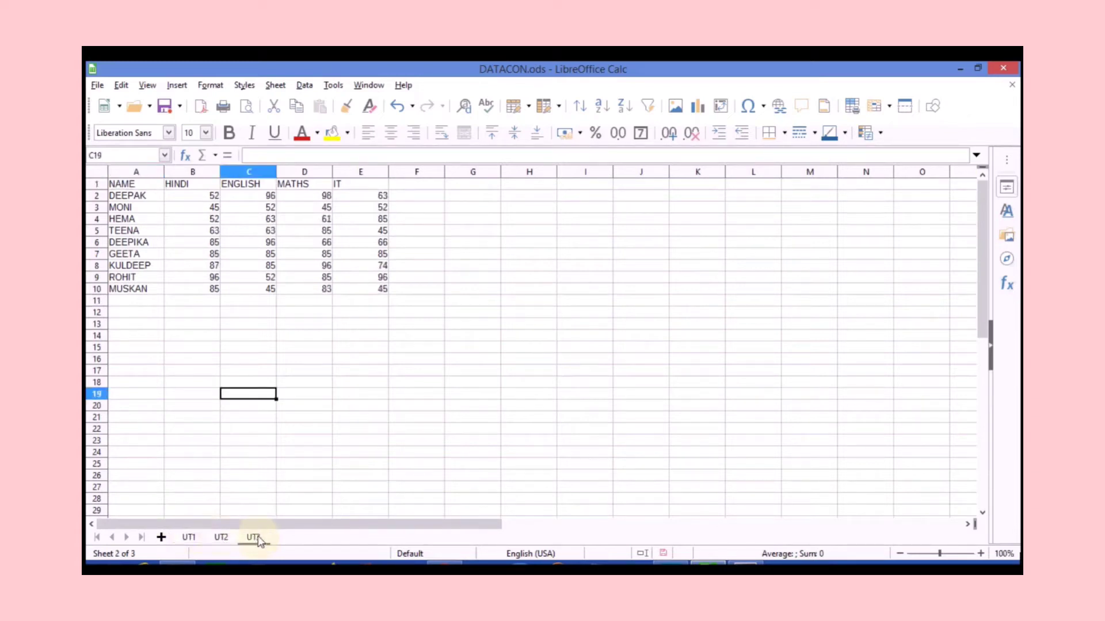
click(190, 537)
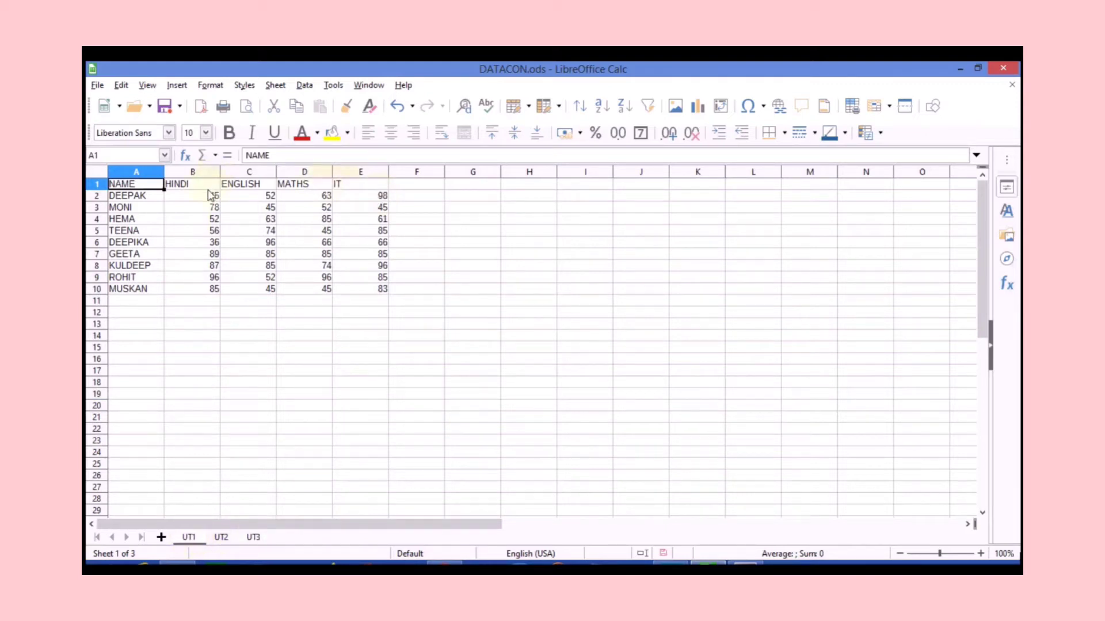
click(226, 540)
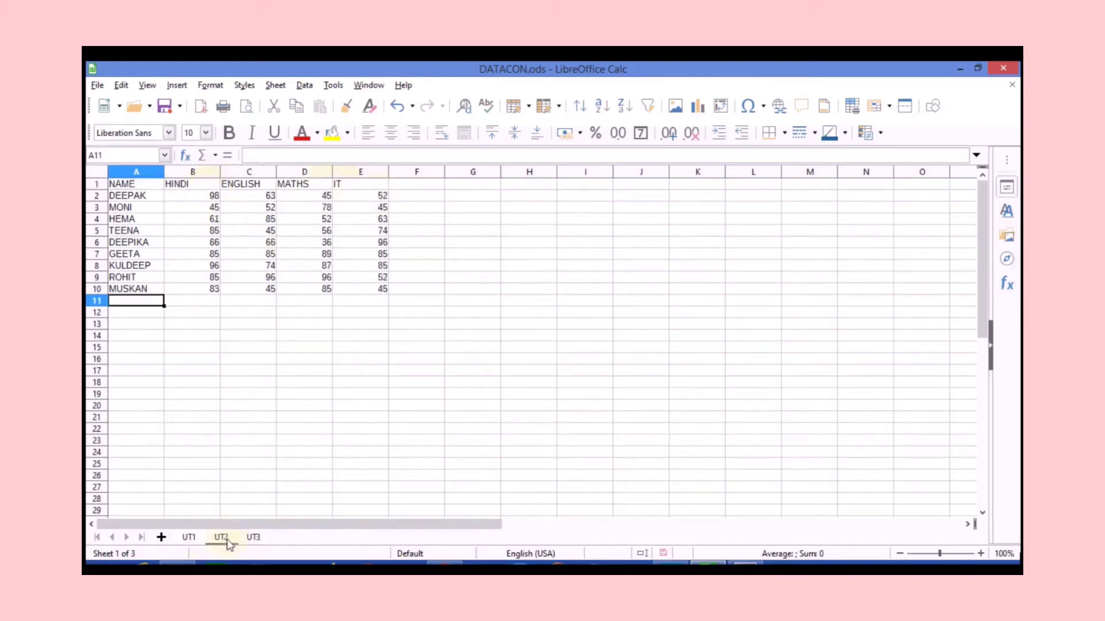
click(254, 538)
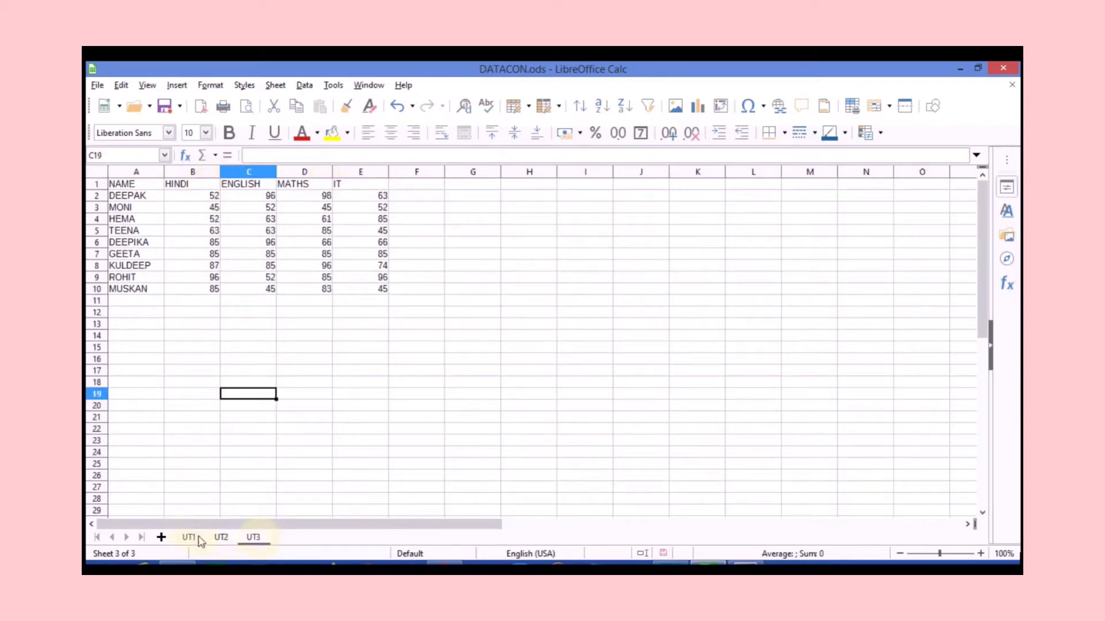
click(222, 539)
click(192, 540)
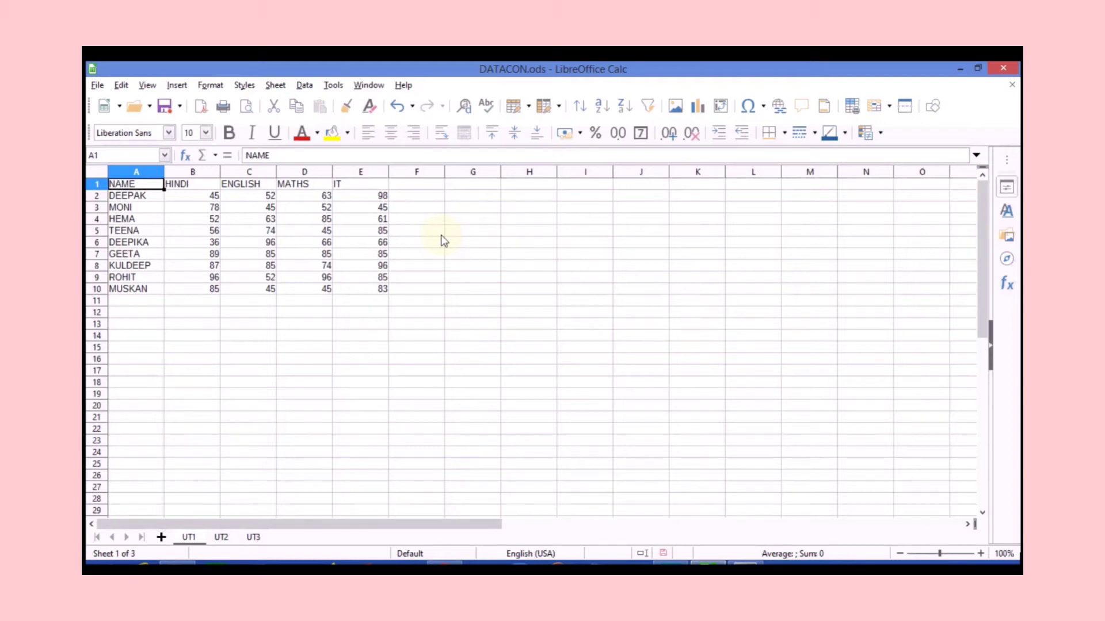
- Add a new blank sheet after UT3 and return to sheet UT1
click(162, 538)
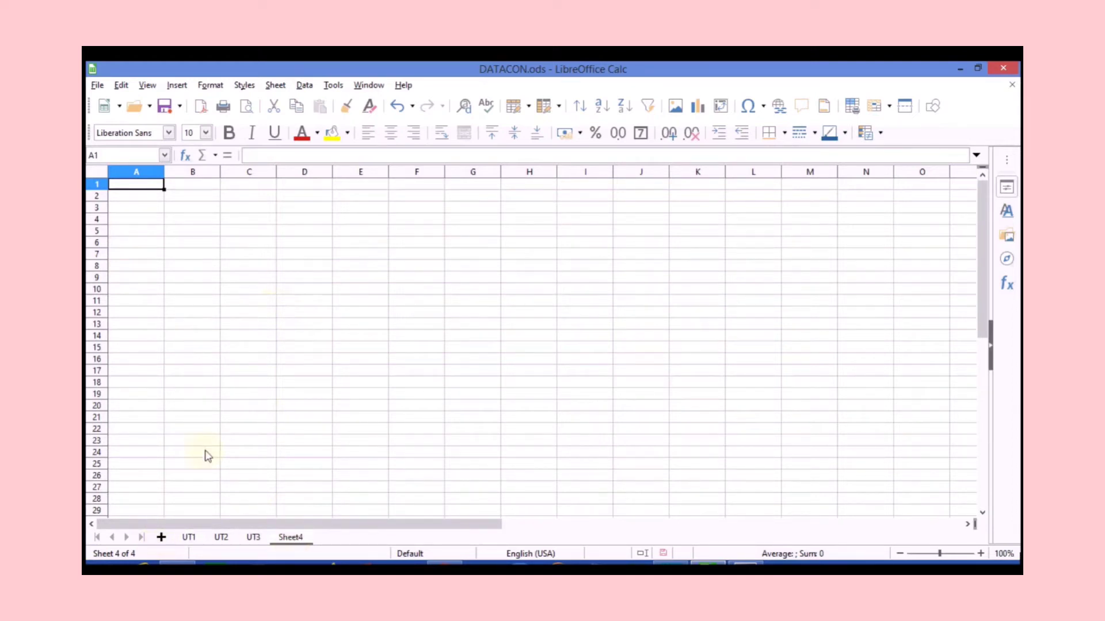
click(188, 538)
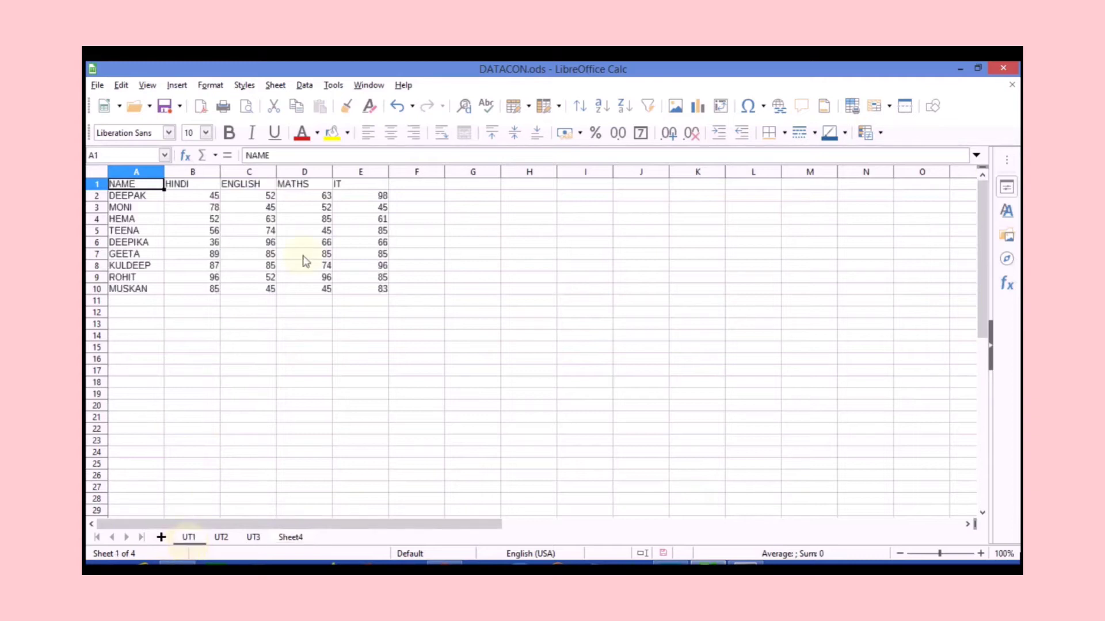
- Open the Consolidate settings and delete the existing UT3, UT2 and UT1 consolidation ranges
click(306, 87)
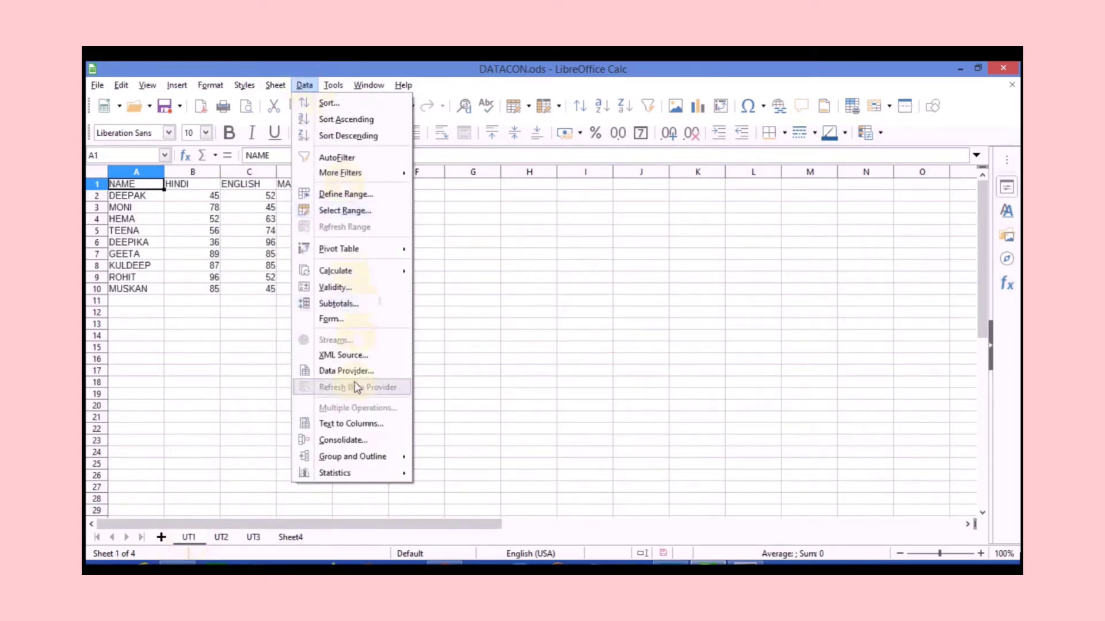
click(343, 440)
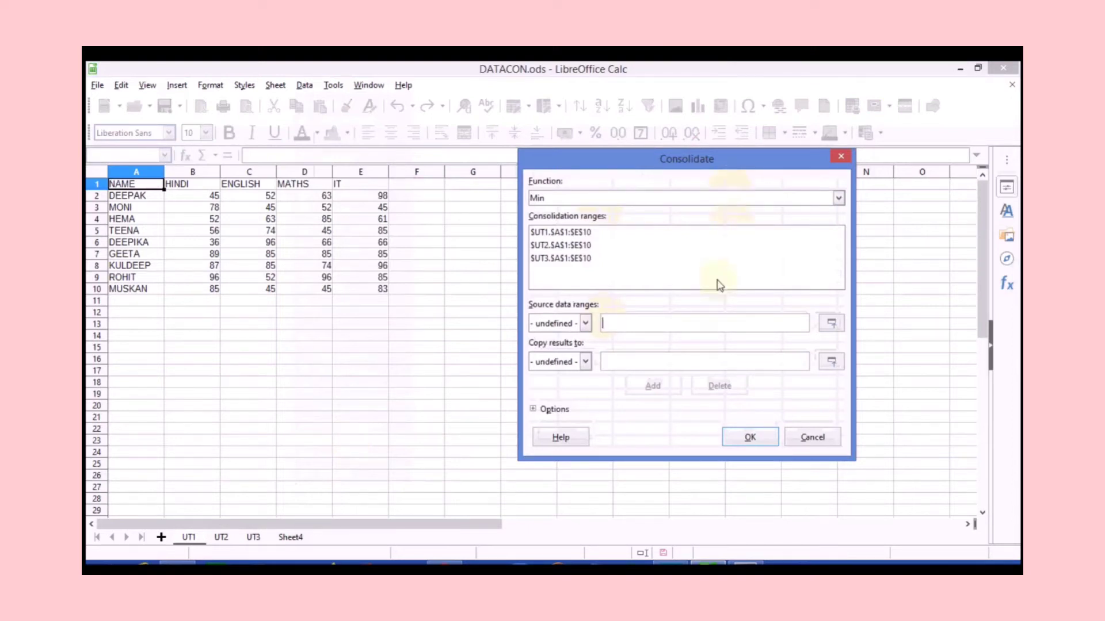
click(578, 260)
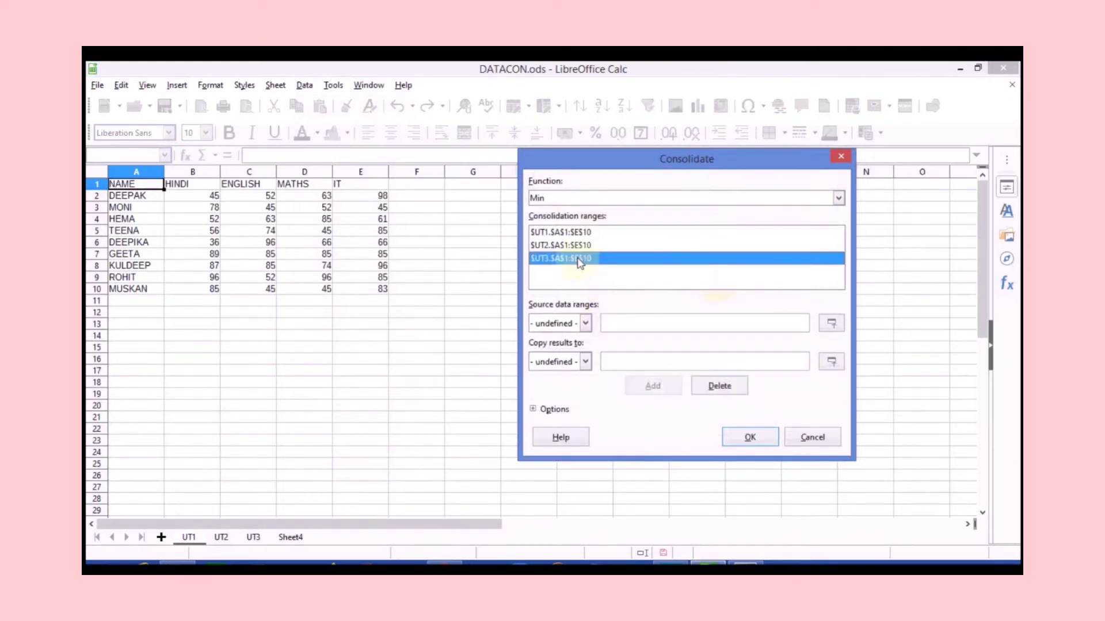
click(719, 386)
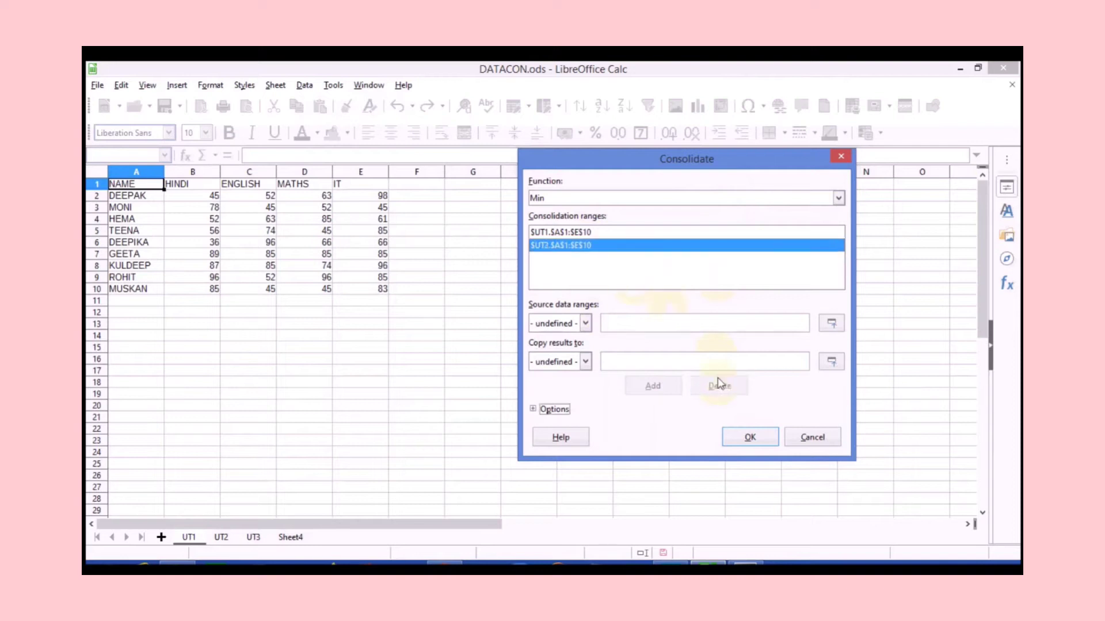
click(584, 246)
click(719, 387)
click(573, 236)
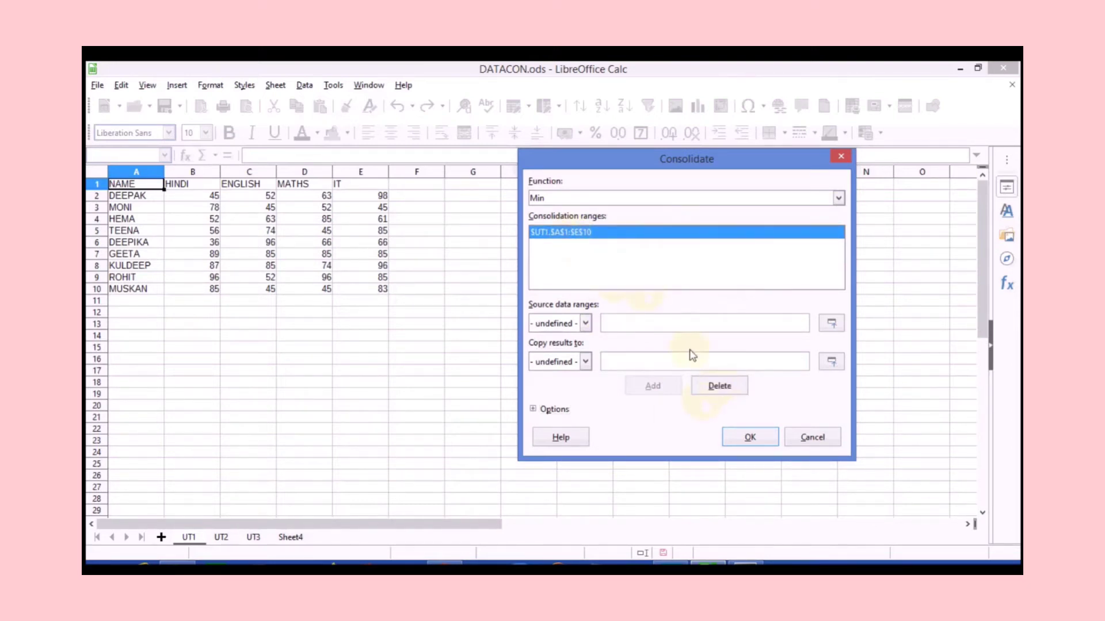
click(712, 389)
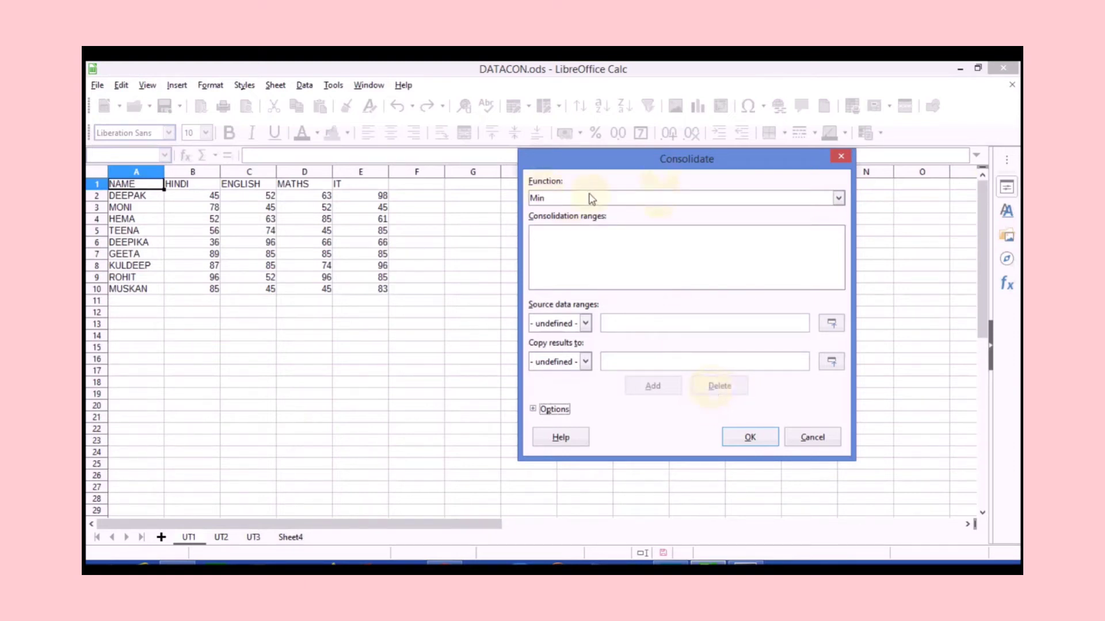
click(838, 198)
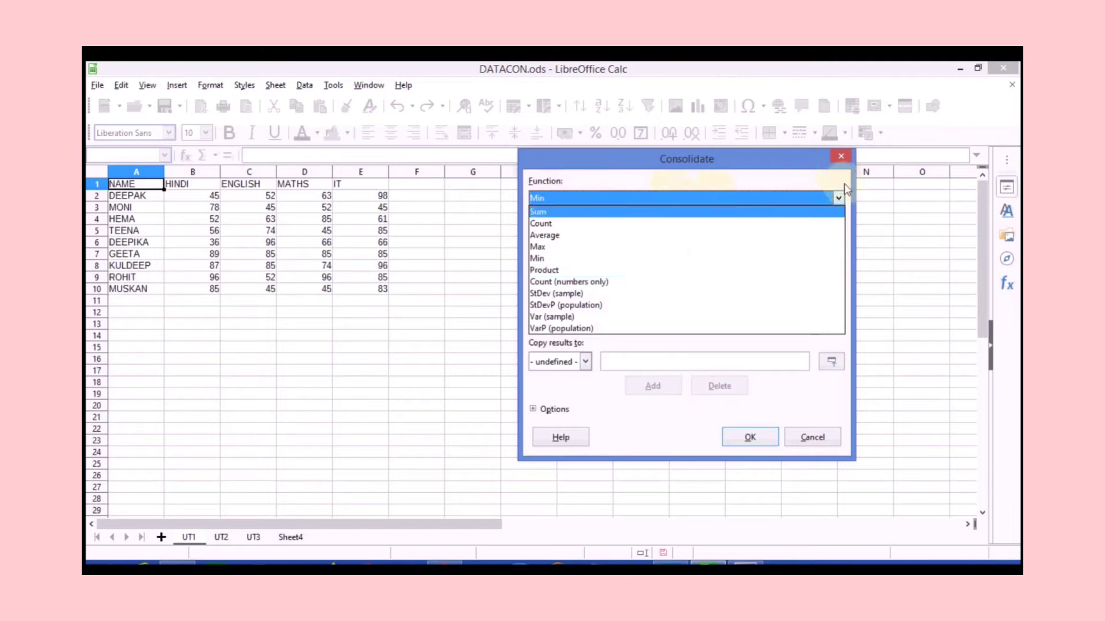
click(871, 198)
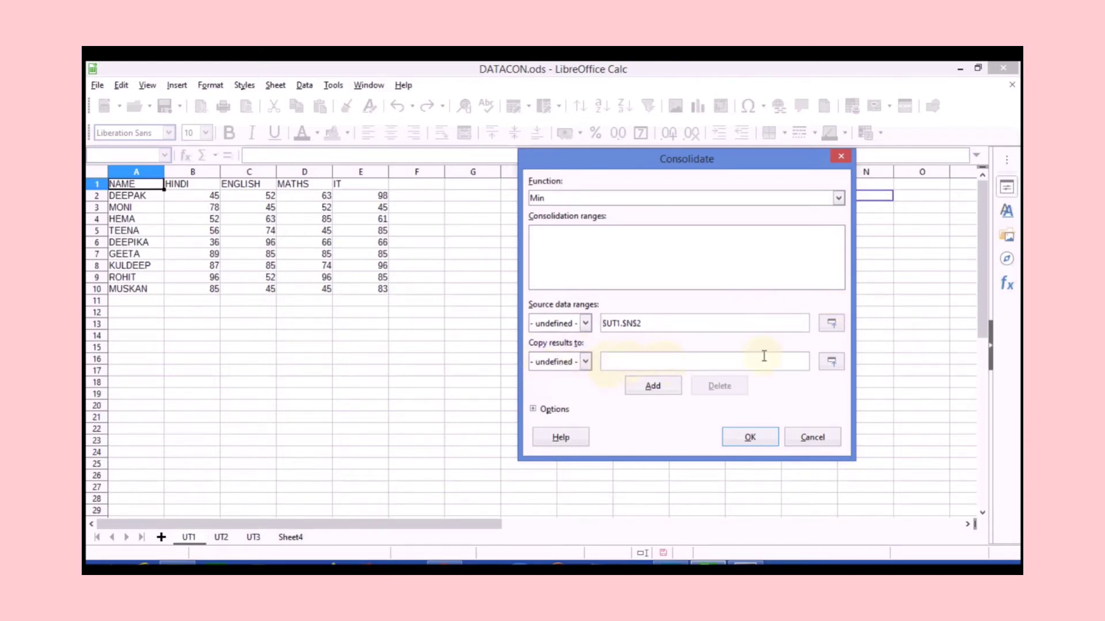
- Add cells A1:E10 of sheet UT1 to the consolidation ranges
click(832, 324)
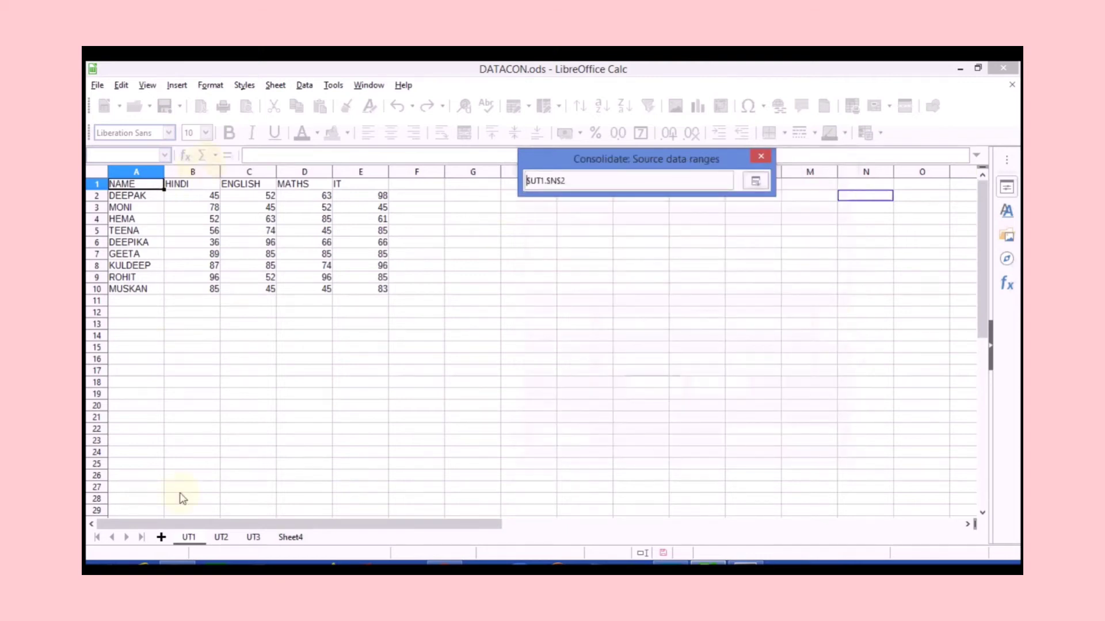
click(137, 184)
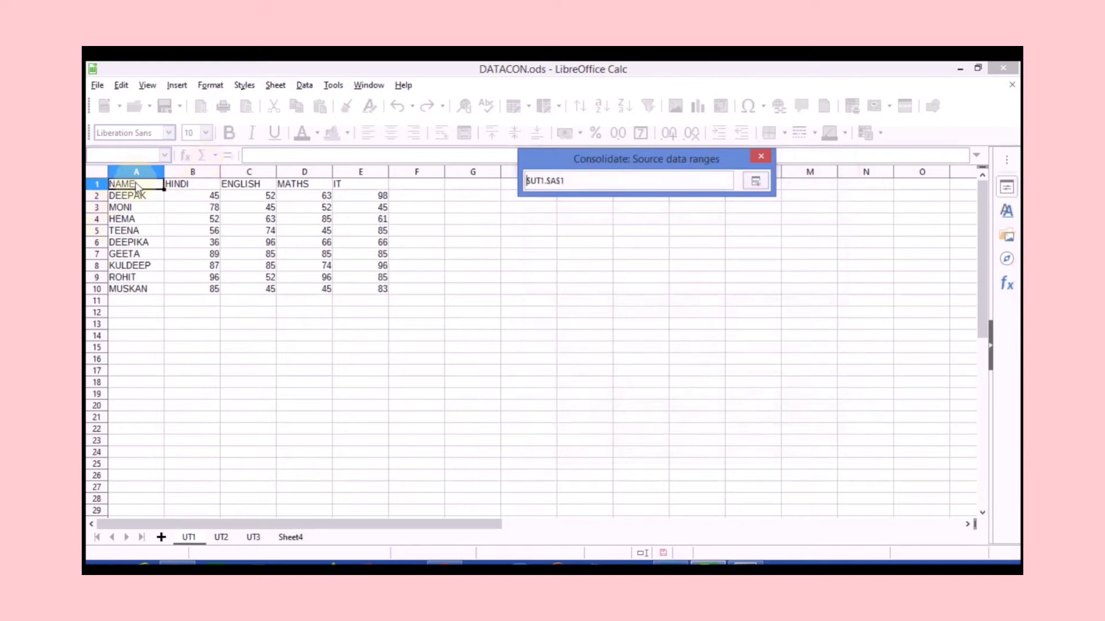
click(163, 186)
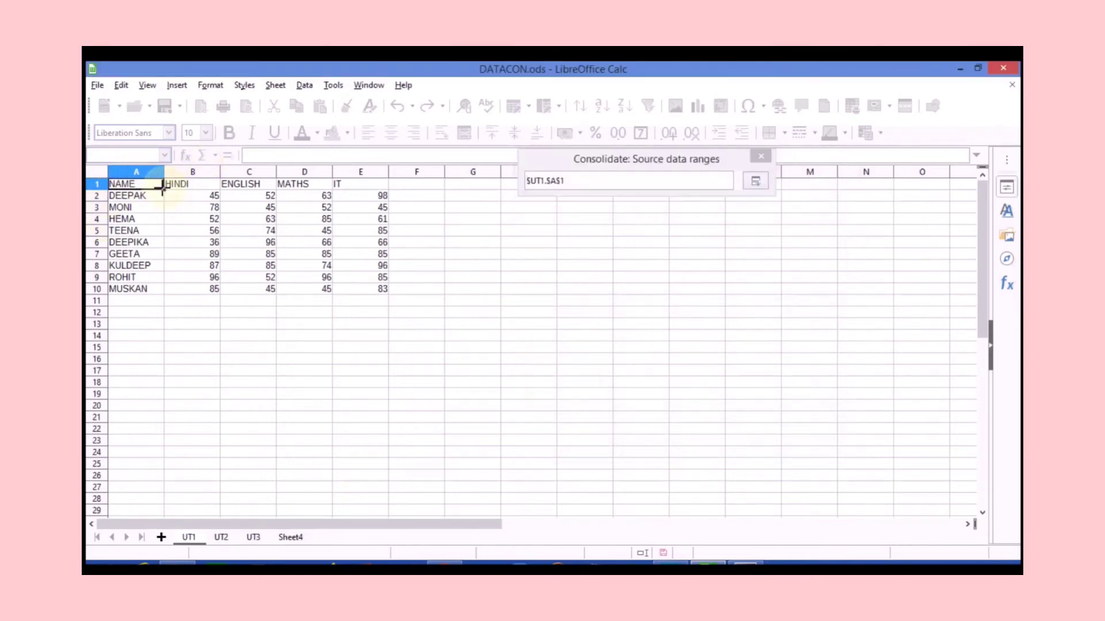
drag(163, 189, 397, 292)
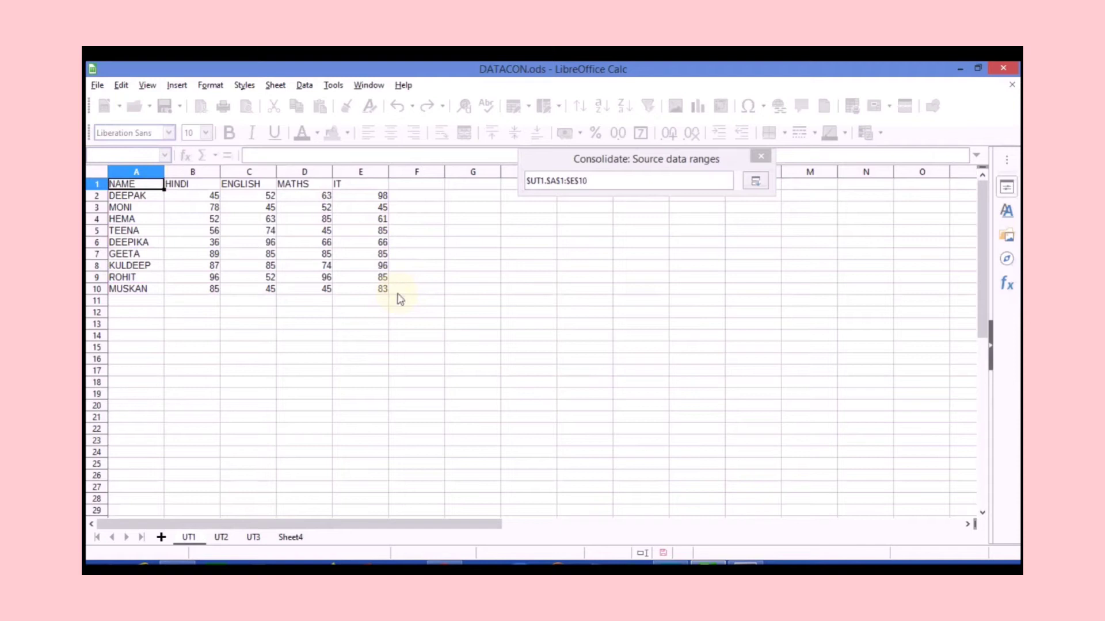
click(755, 182)
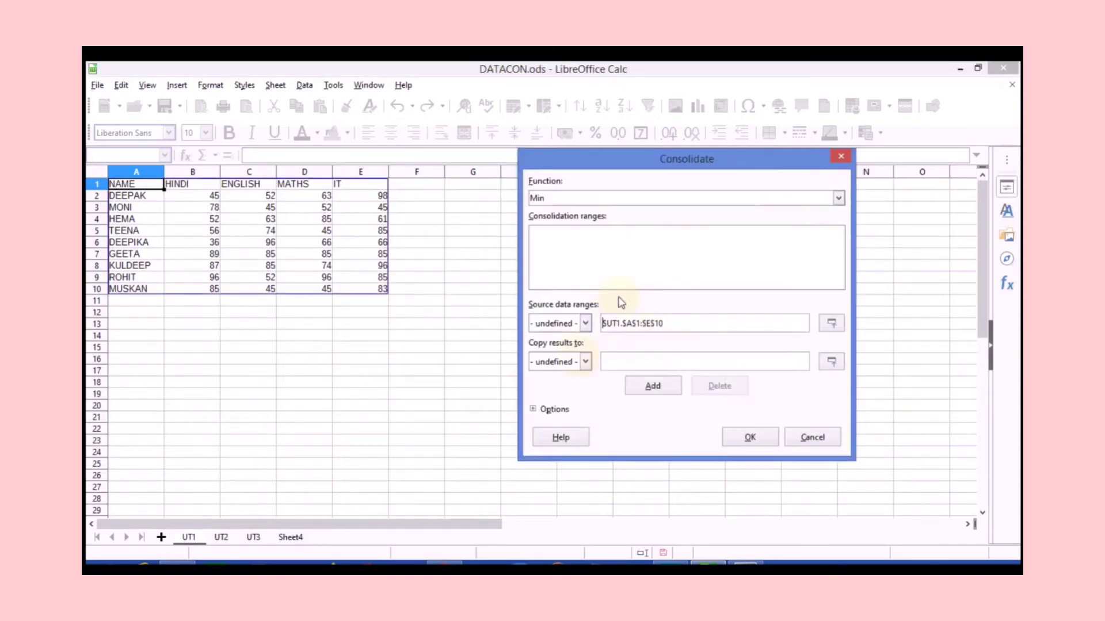
click(659, 388)
click(656, 387)
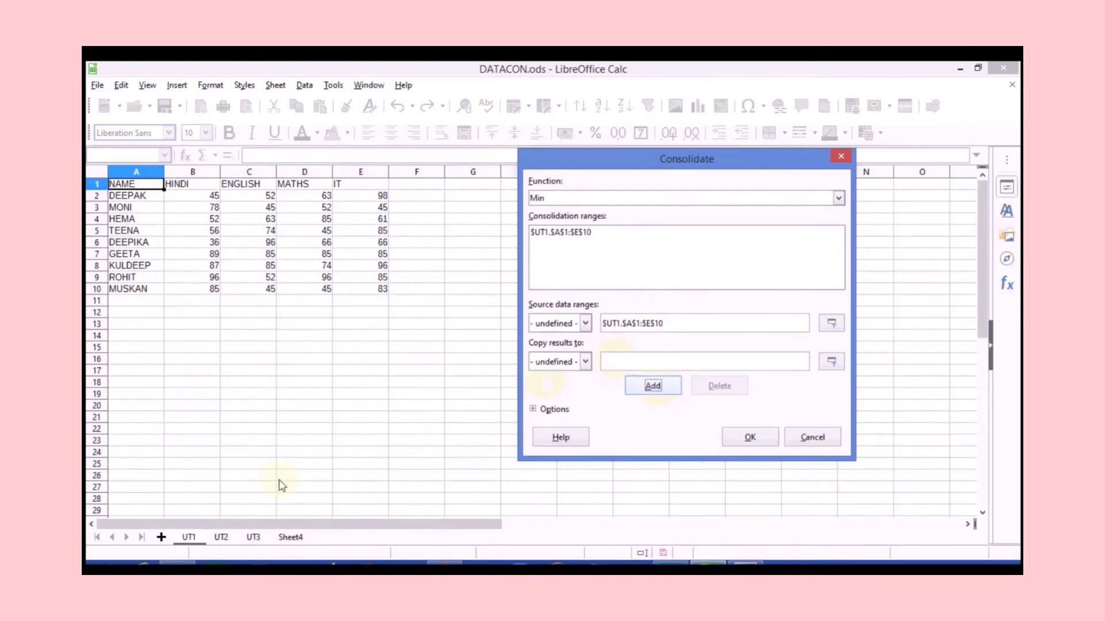
- Add cells A1:E10 of sheet UT2 as the second consolidation range
click(220, 538)
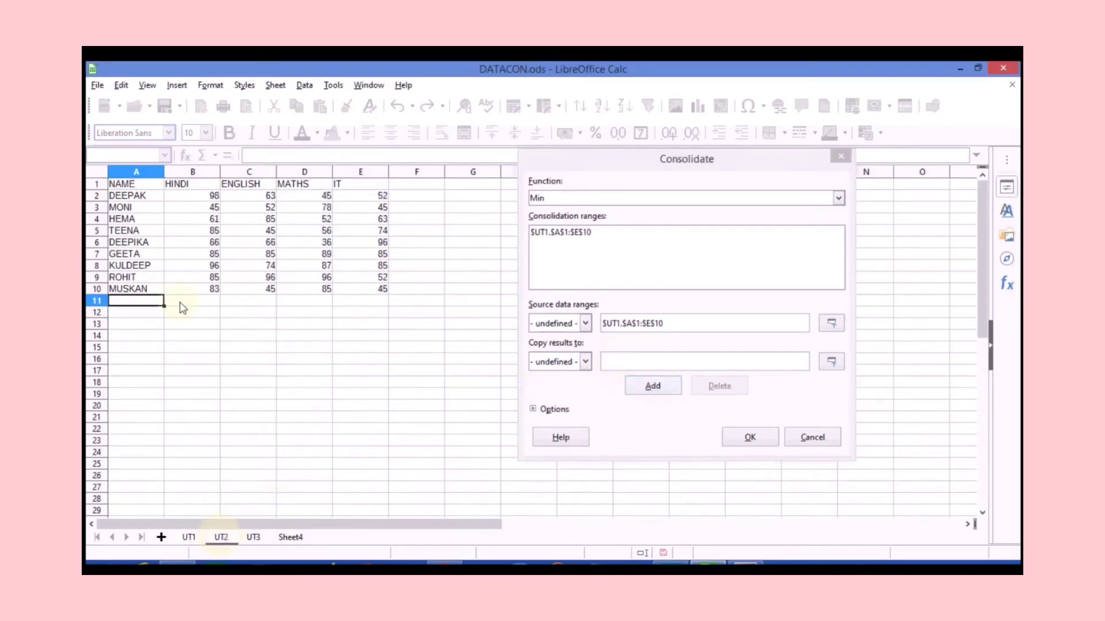
click(120, 187)
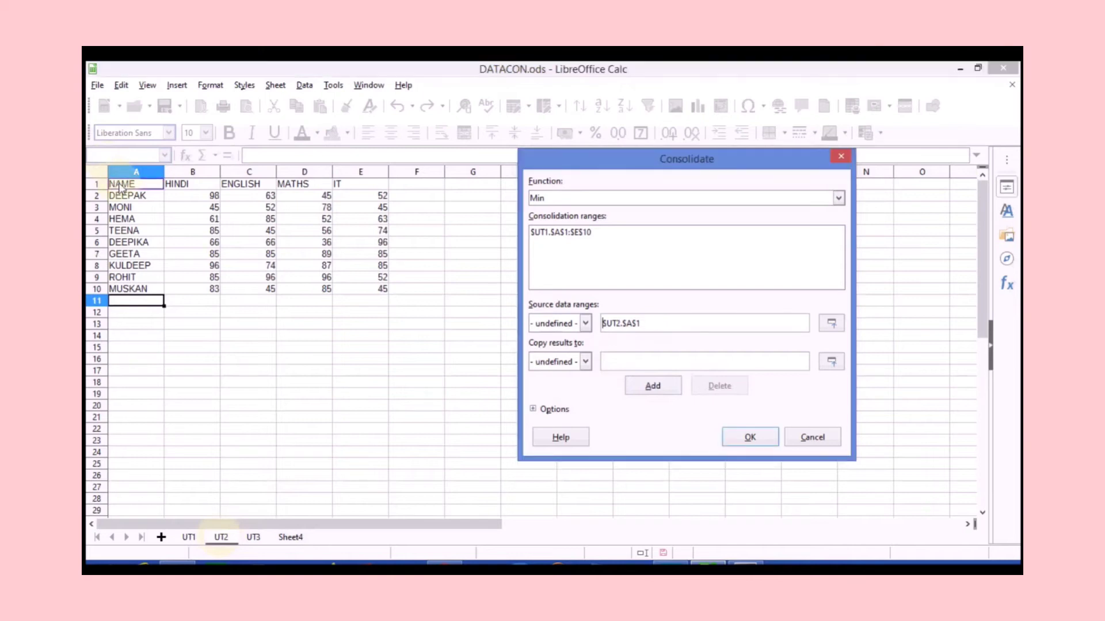
drag(120, 187, 386, 297)
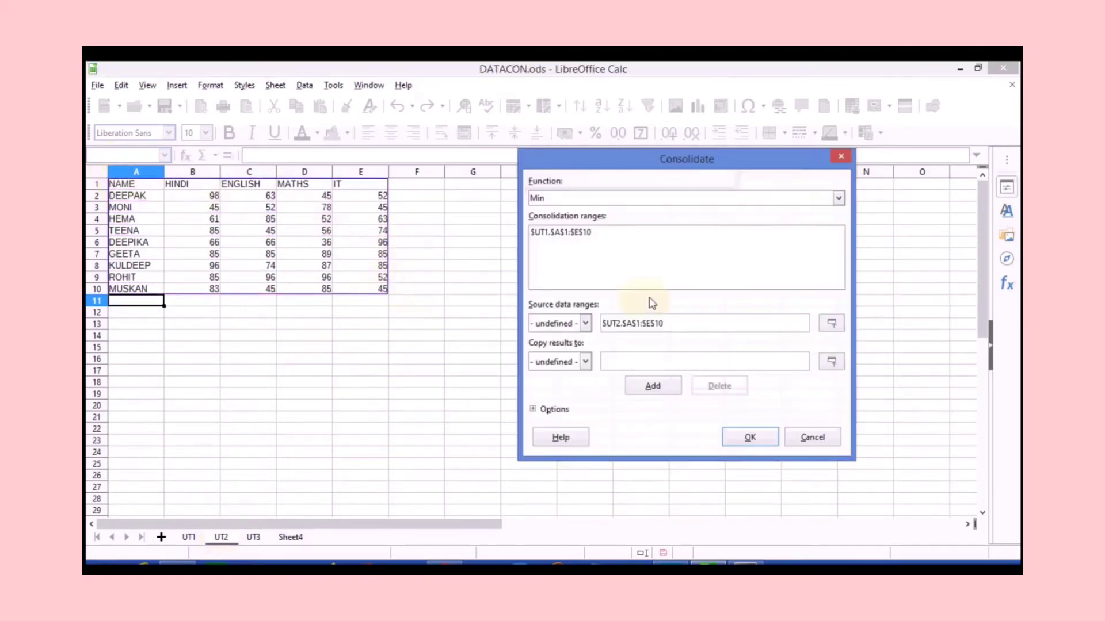
click(652, 386)
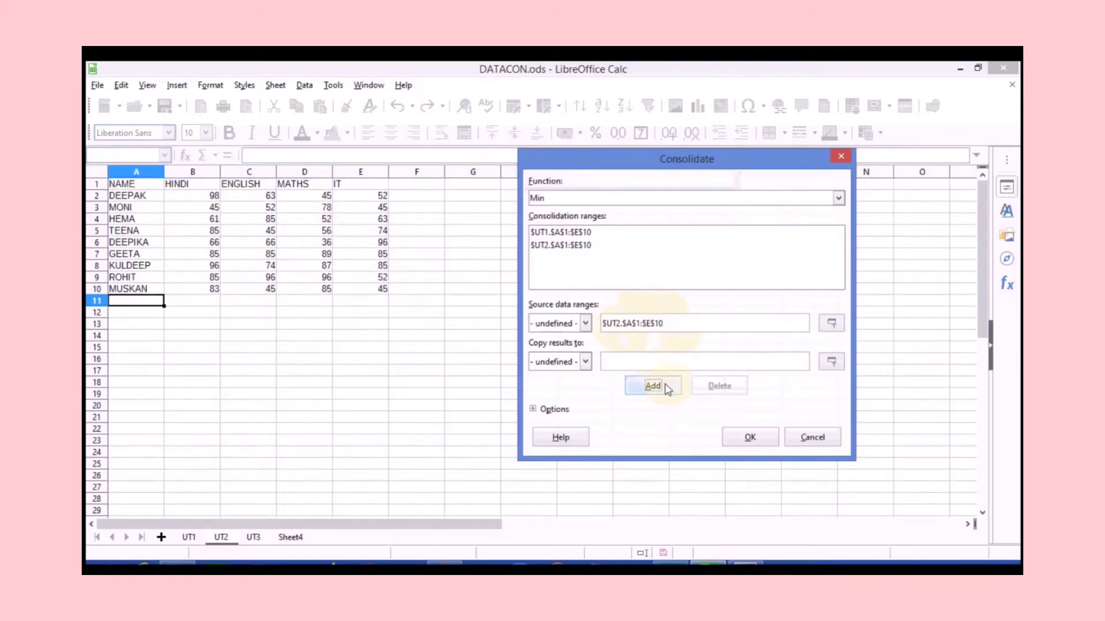
- Add cells A1:E10 of sheet UT3 as the third consolidation range
click(254, 534)
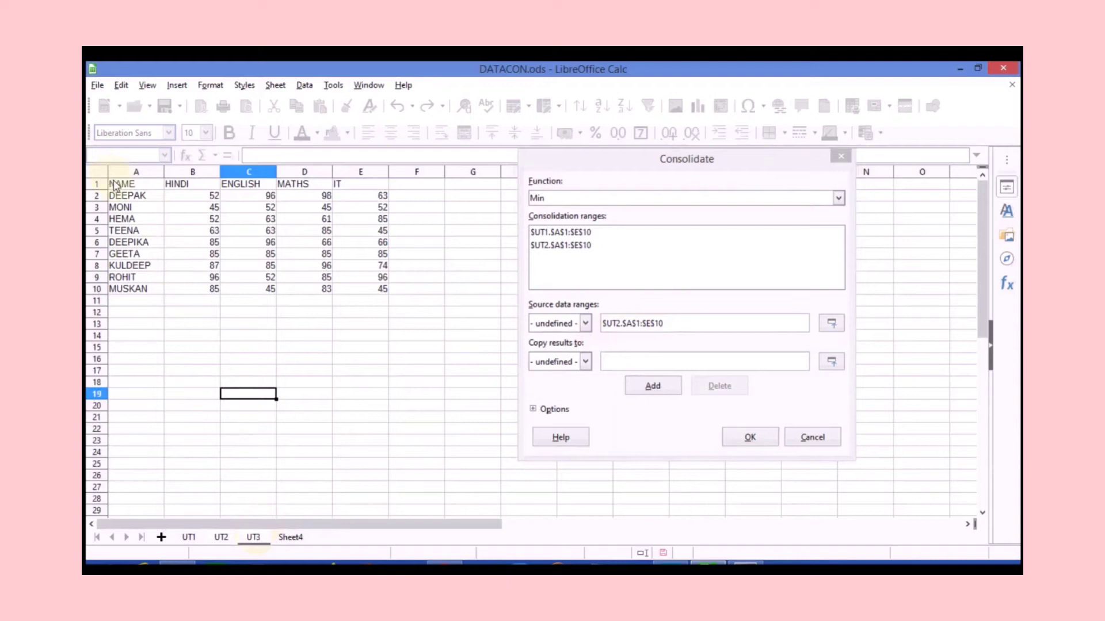
drag(116, 185, 364, 291)
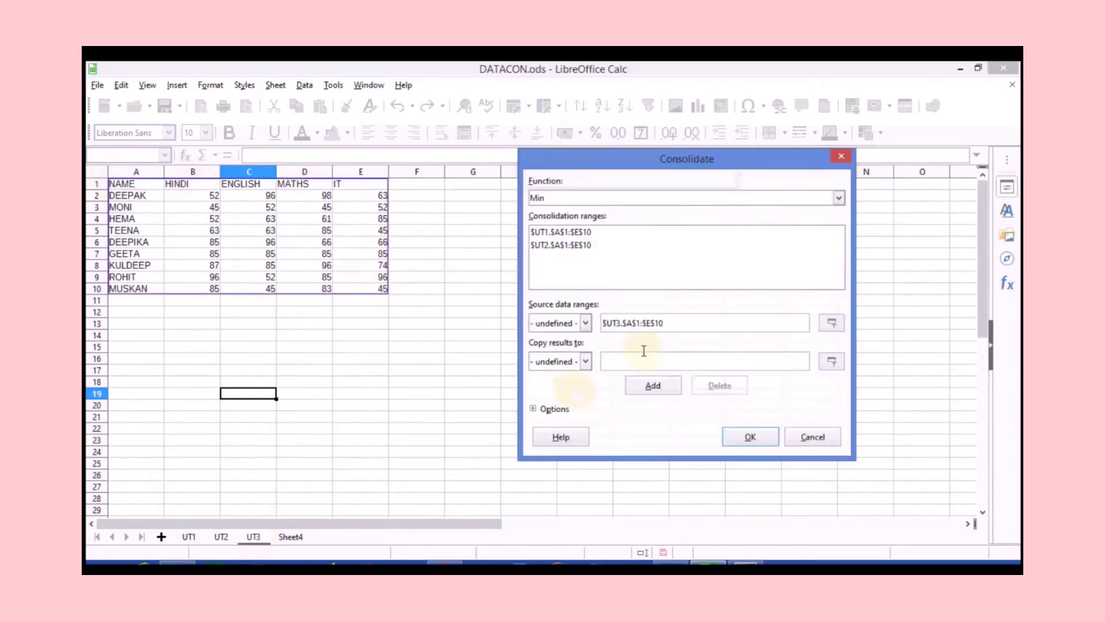
click(653, 392)
click(653, 391)
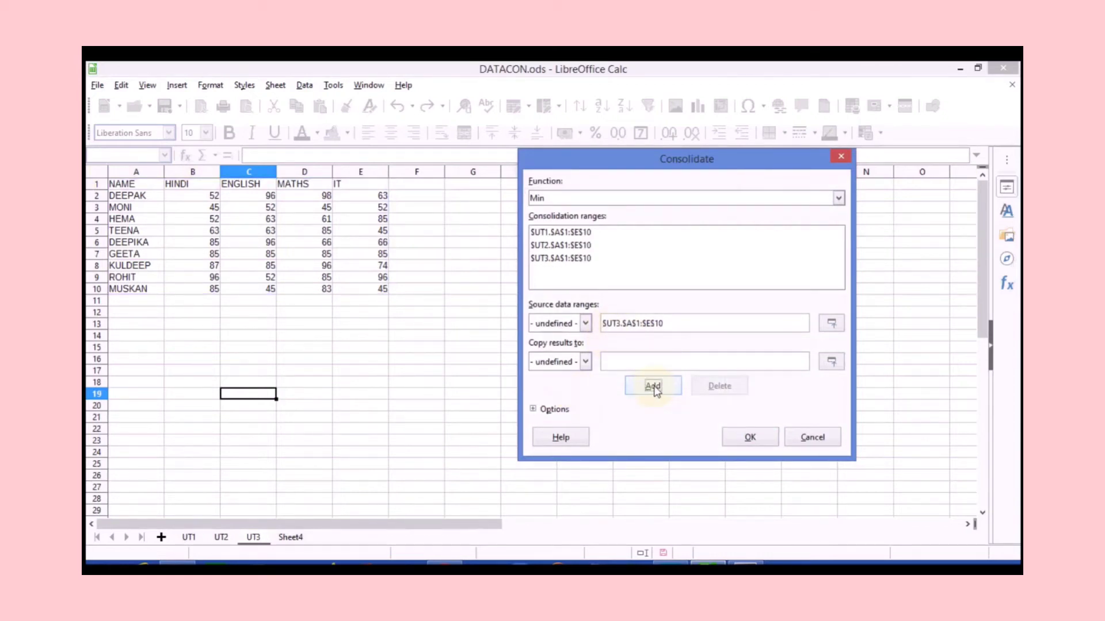
- Set cell A1 of the blank Sheet4 as the destination for the consolidated results
click(291, 538)
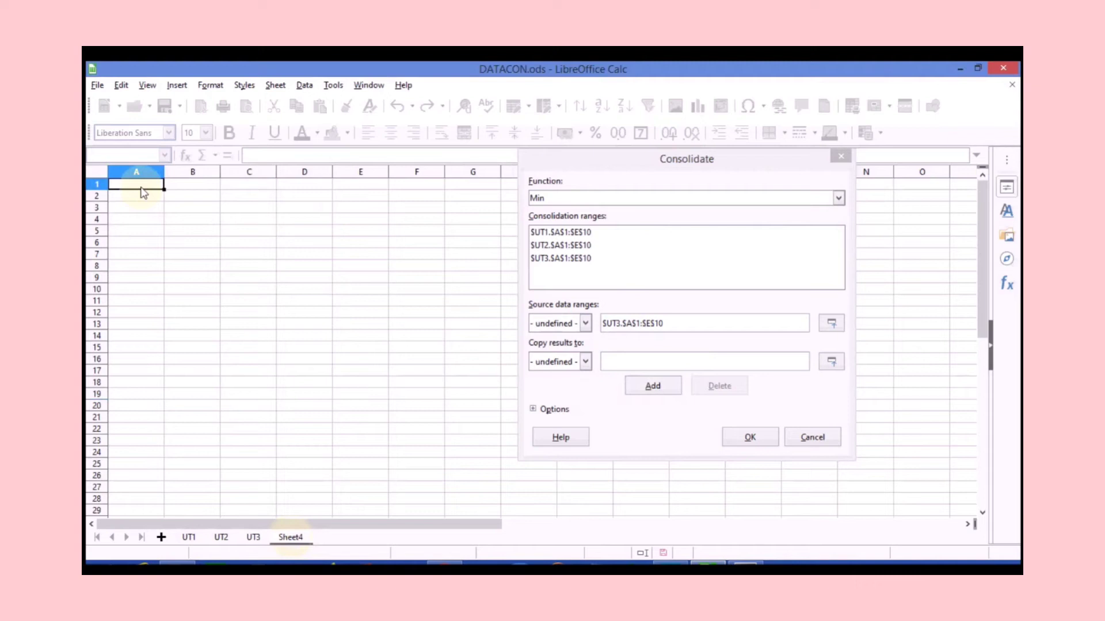
click(824, 363)
click(833, 360)
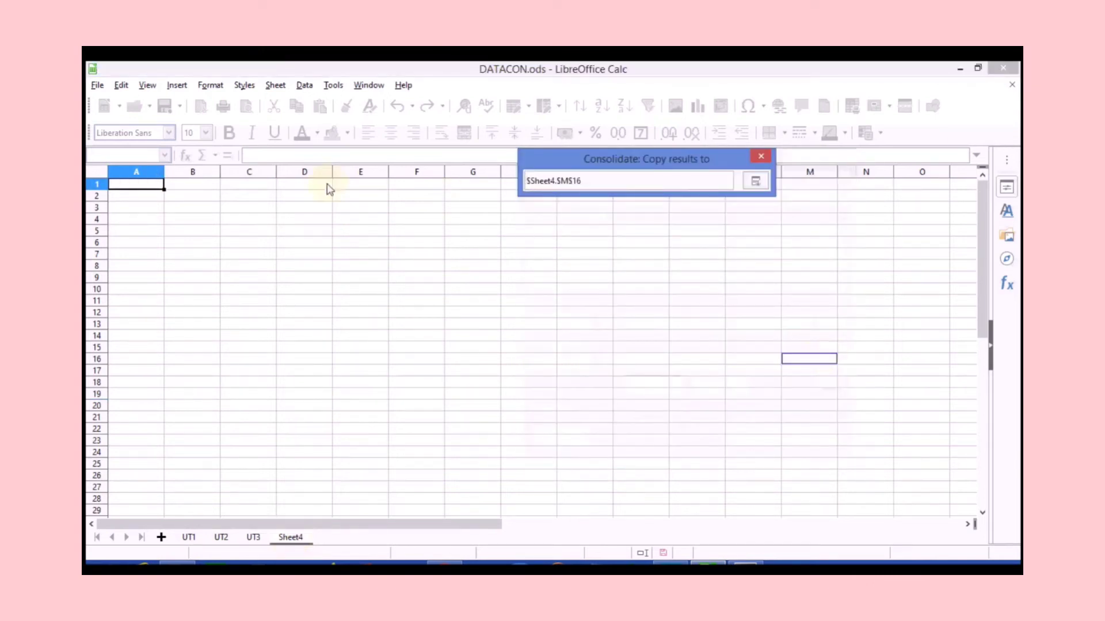
click(136, 186)
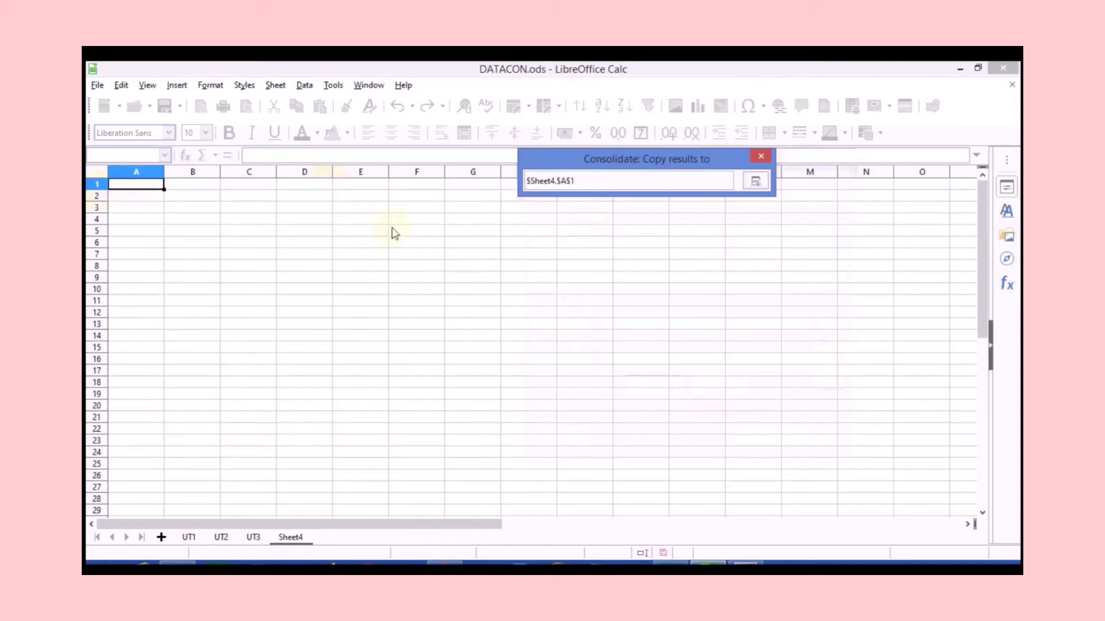
click(764, 180)
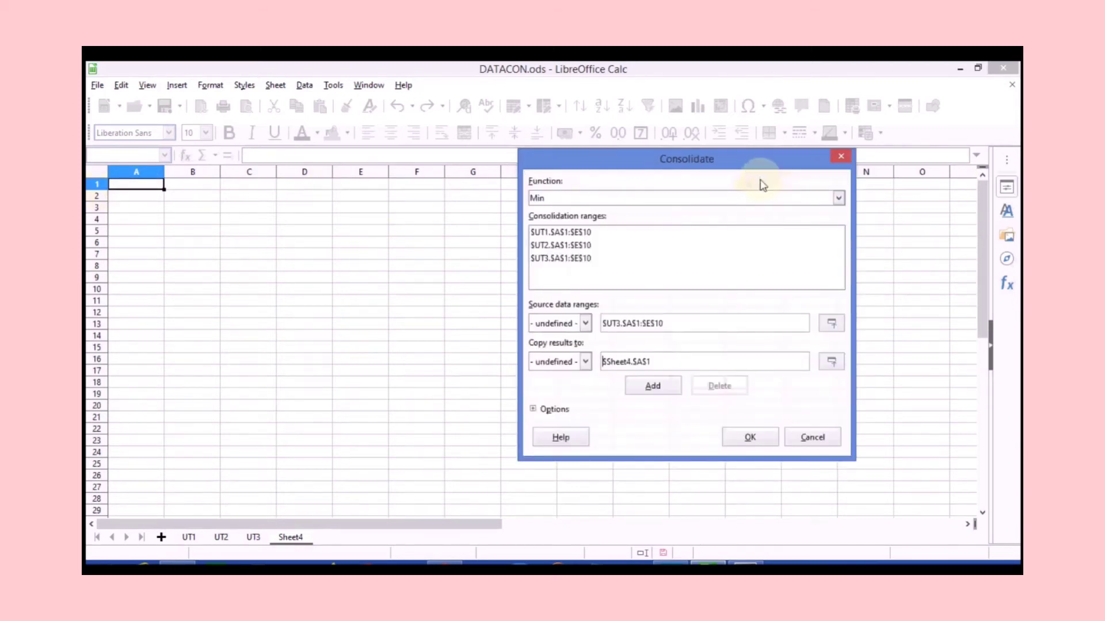
- Choose Sum as the consolidation function and run the consolidation into Sheet4
click(742, 199)
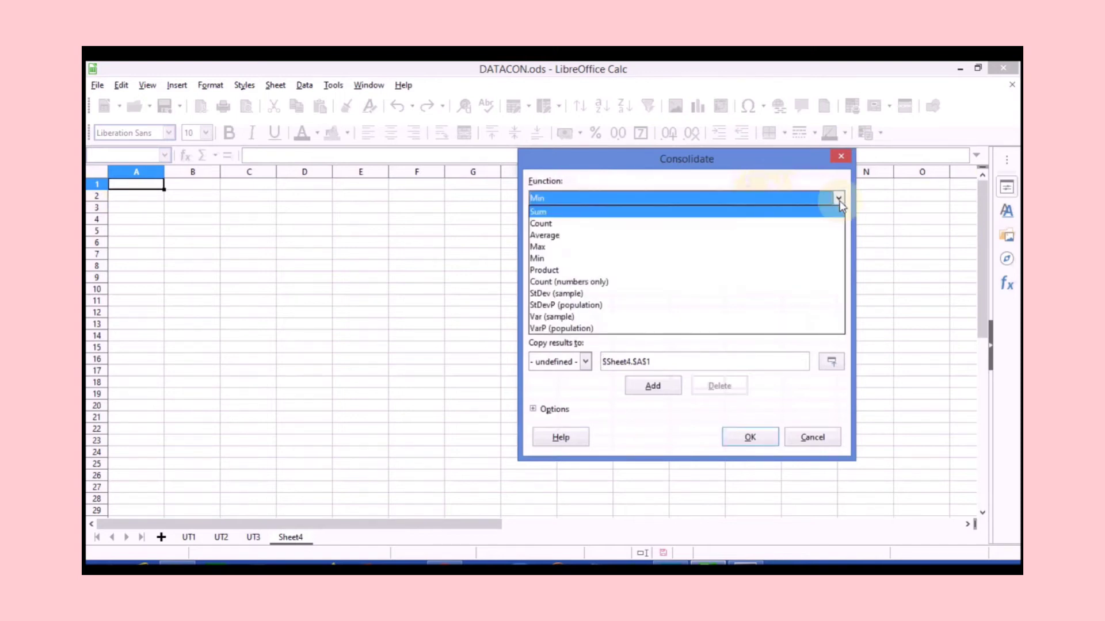
click(739, 213)
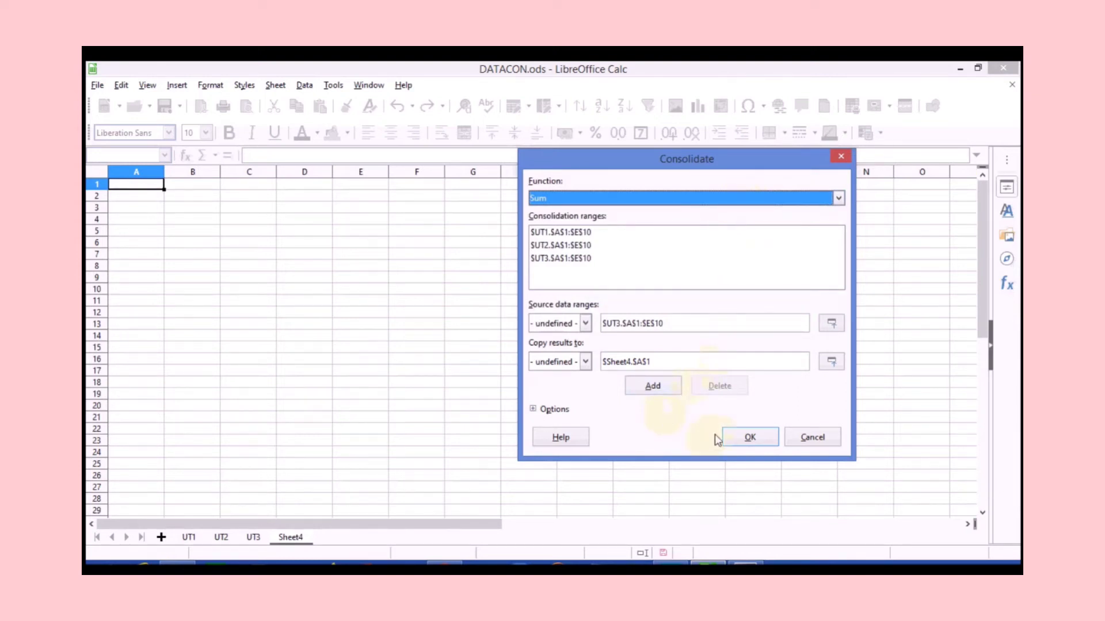
click(654, 390)
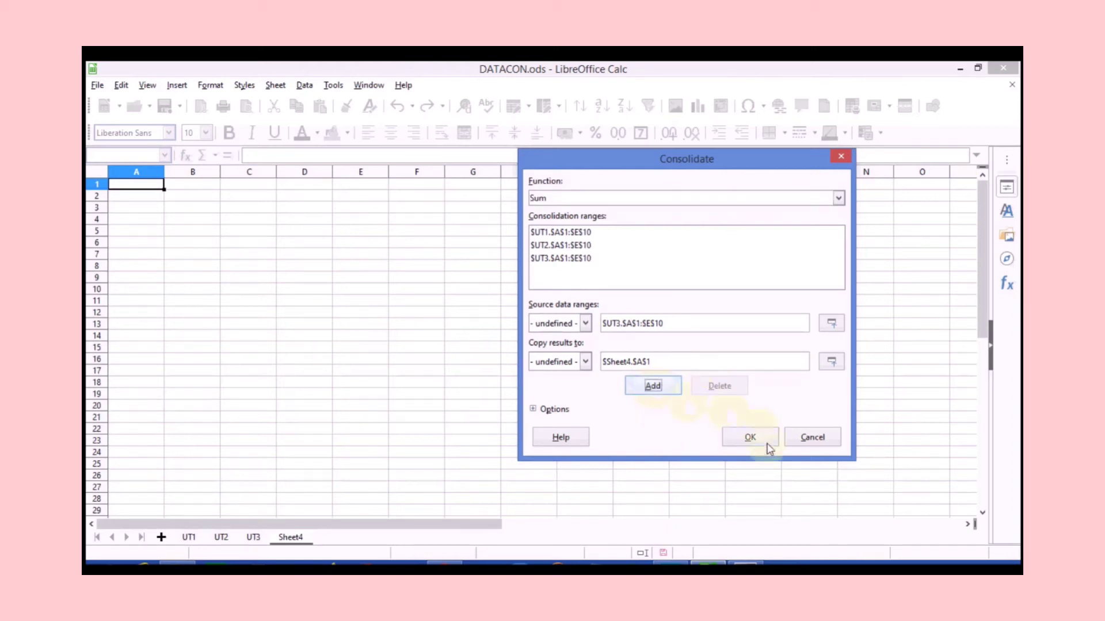
click(750, 438)
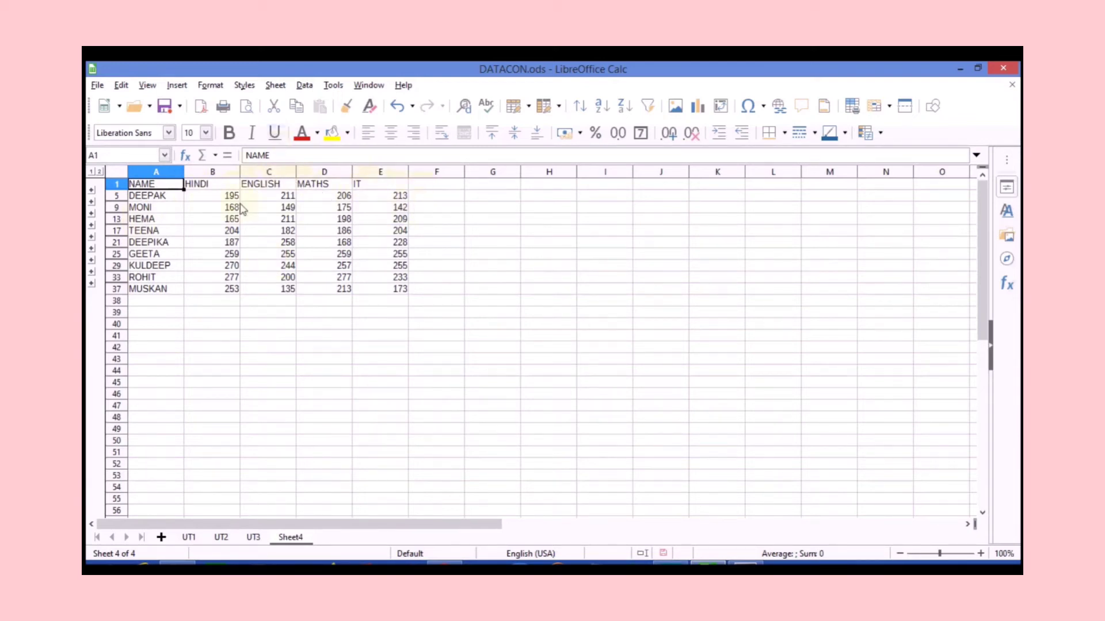
- Examine the UT1, UT2 and UT3 marks behind the students' totals by expanding the outline groups, then collapse them all
click(91, 191)
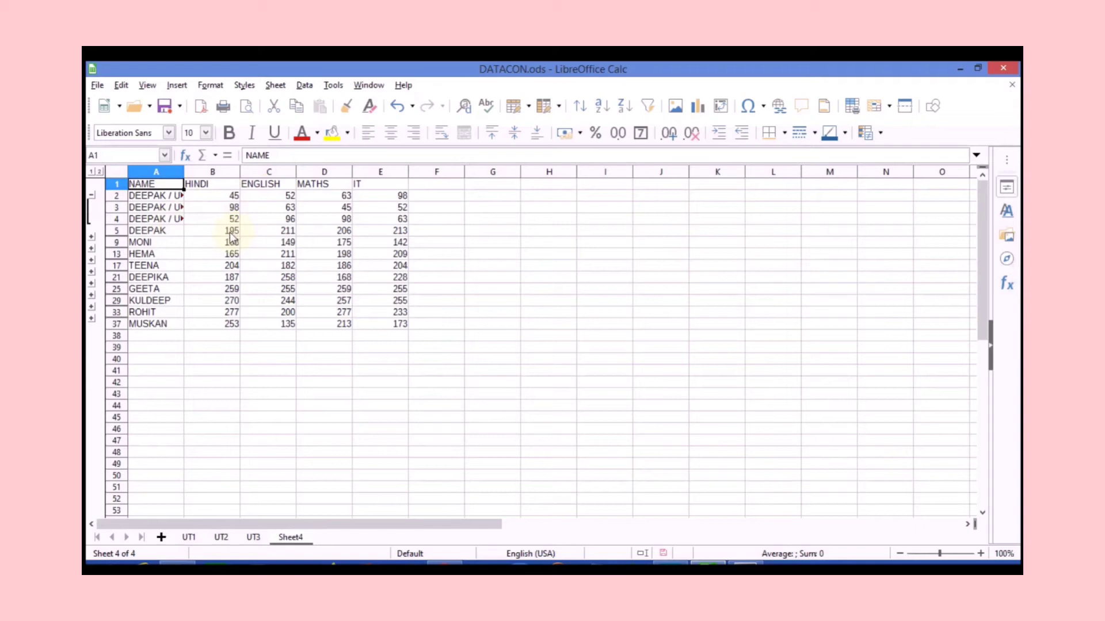
click(92, 238)
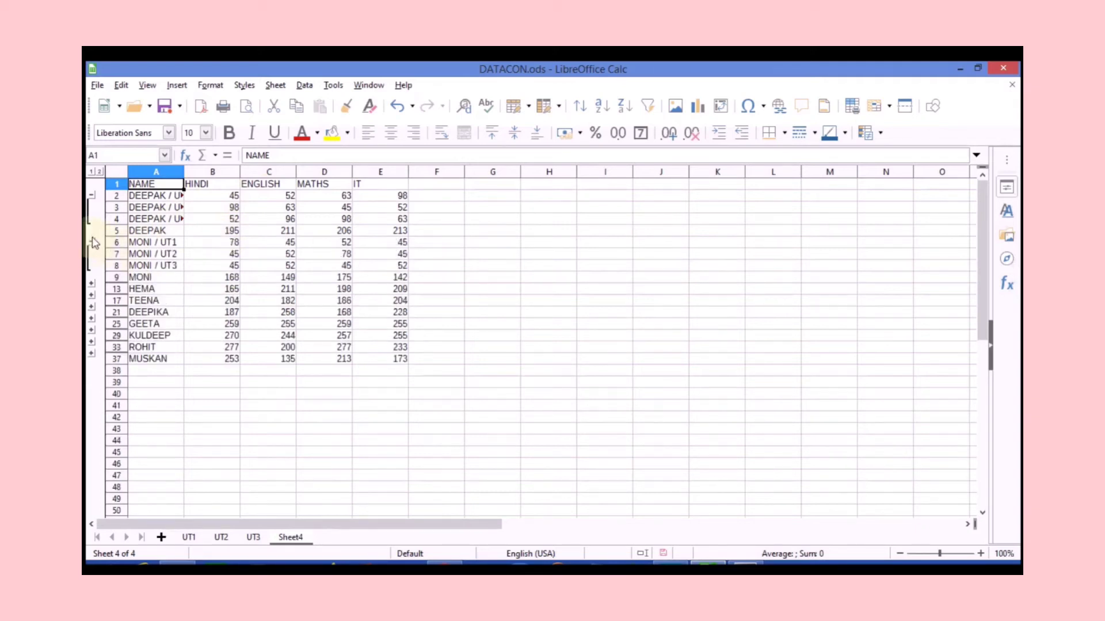
click(92, 284)
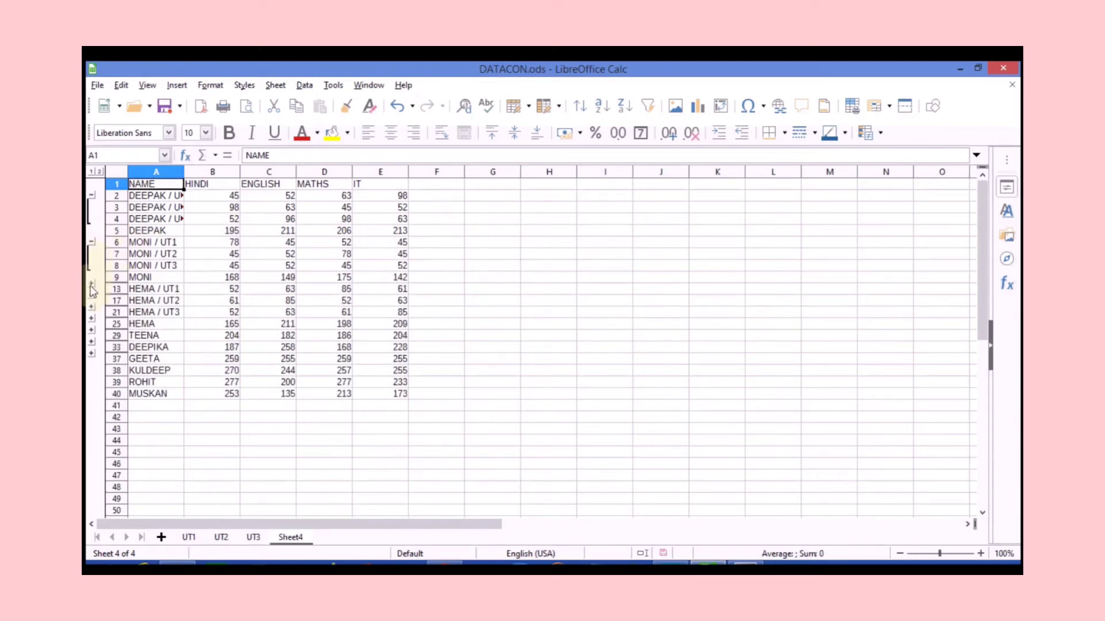
click(92, 285)
click(91, 242)
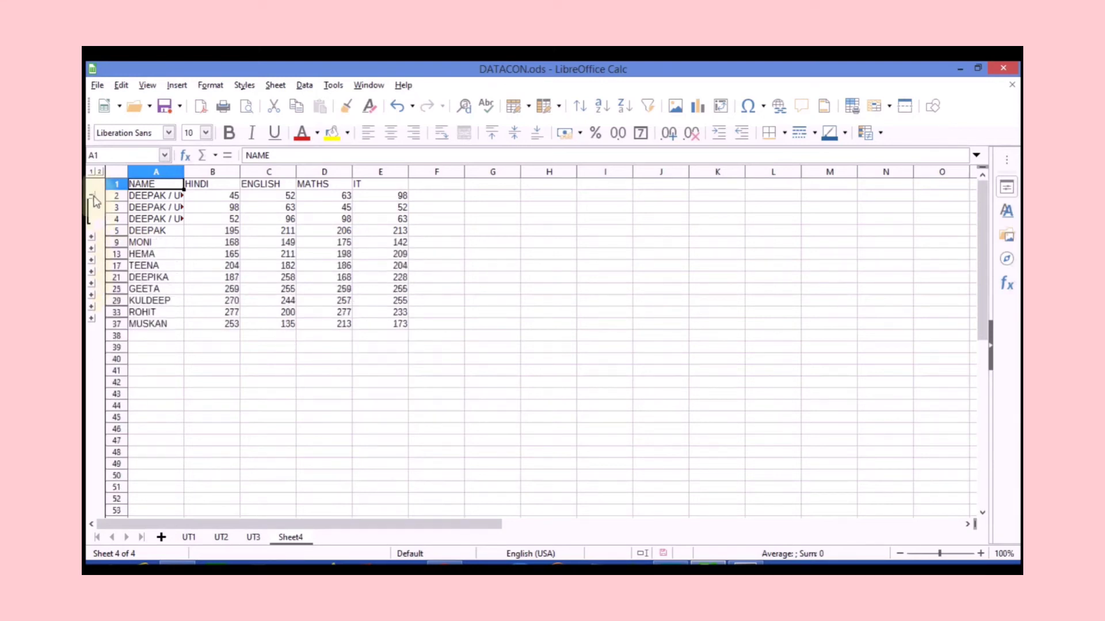
click(92, 197)
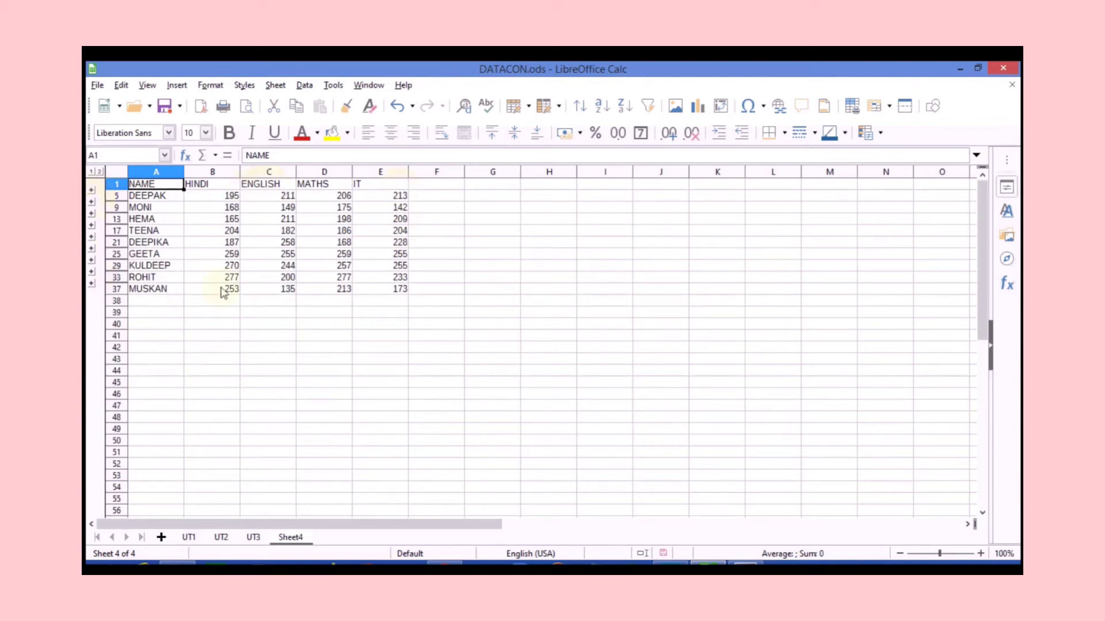
click(100, 173)
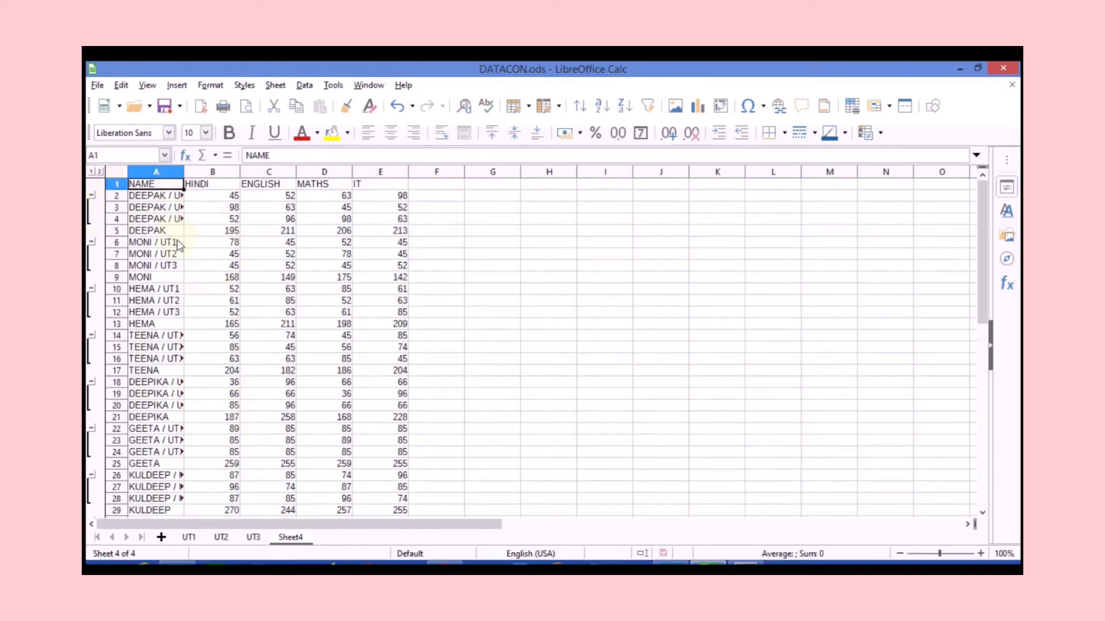
click(91, 171)
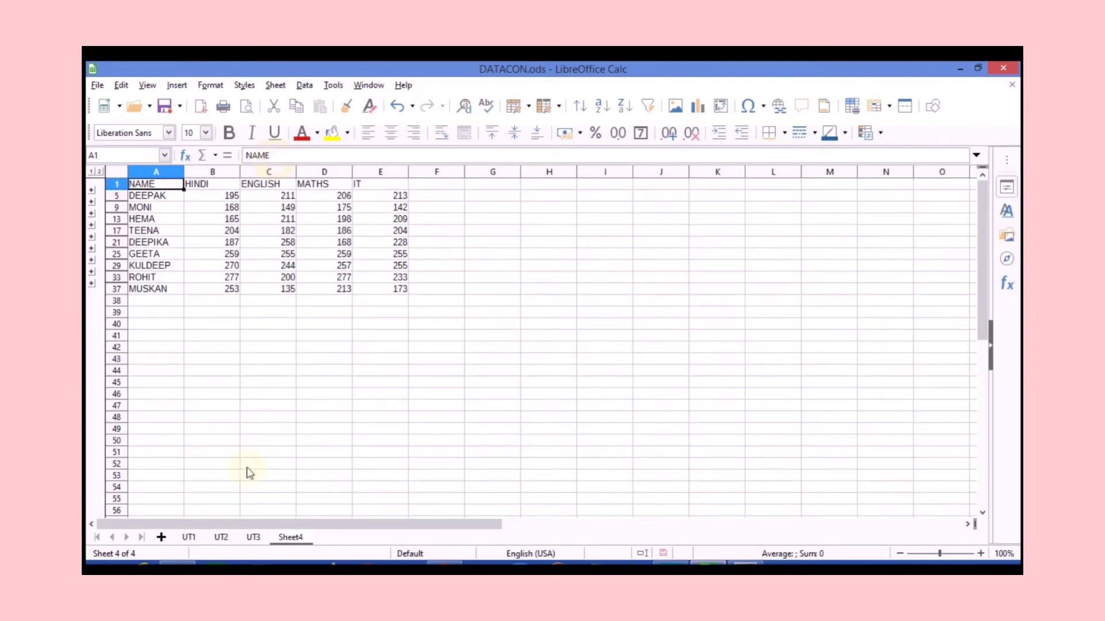
- Rename Sheet4, which holds the consolidated totals, to "sum"
right_click(285, 541)
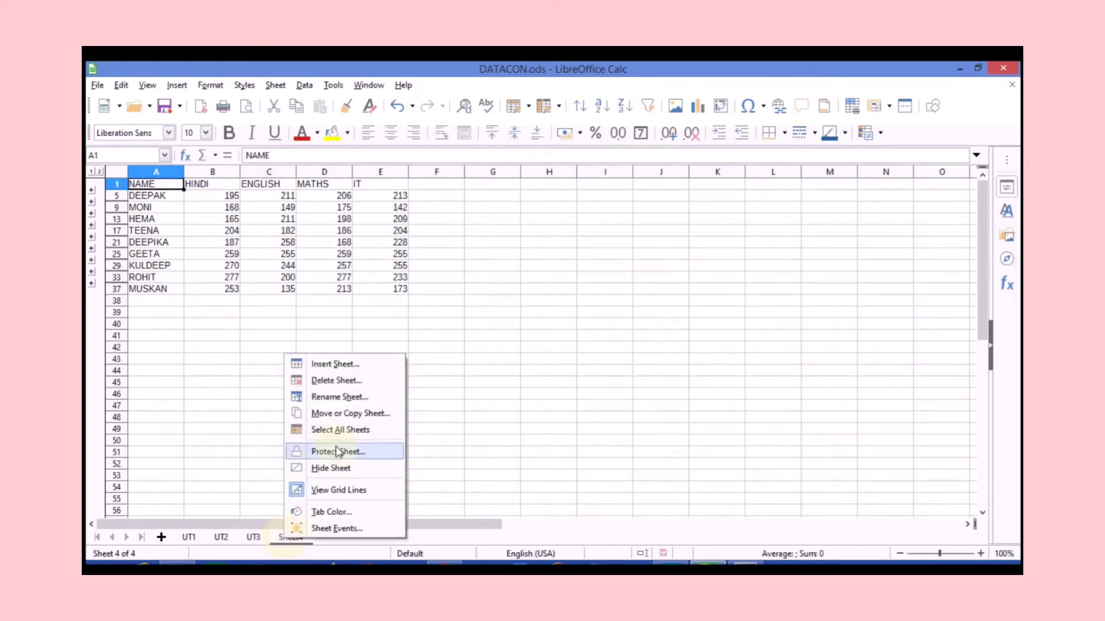
click(343, 397)
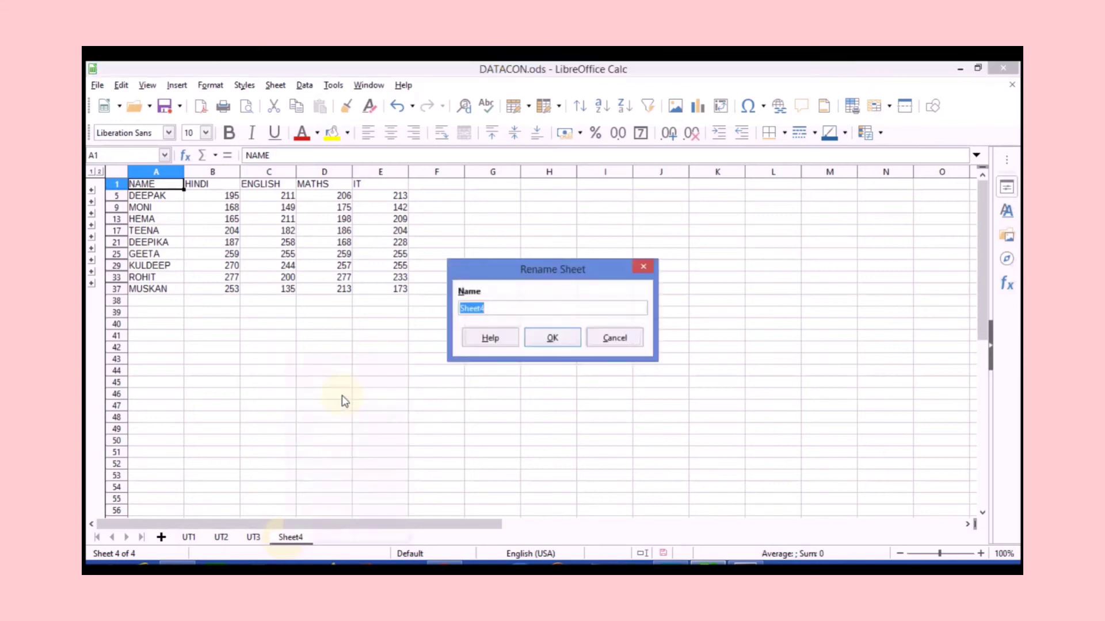
text(sum)
click(558, 343)
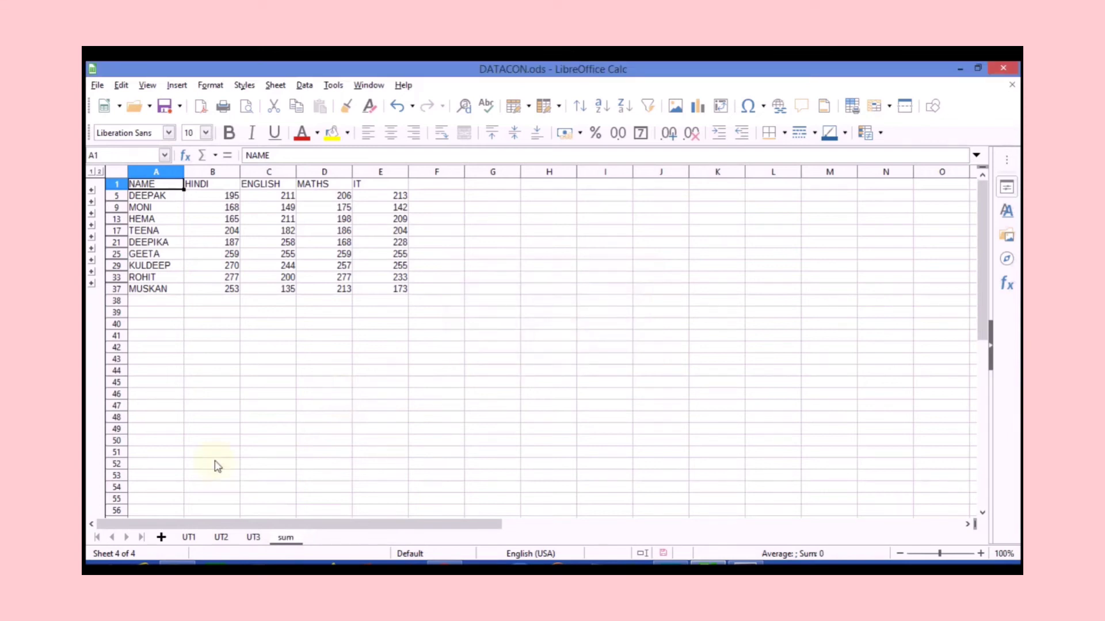
- Add a new sheet after the sum sheet and name it "max"
click(161, 537)
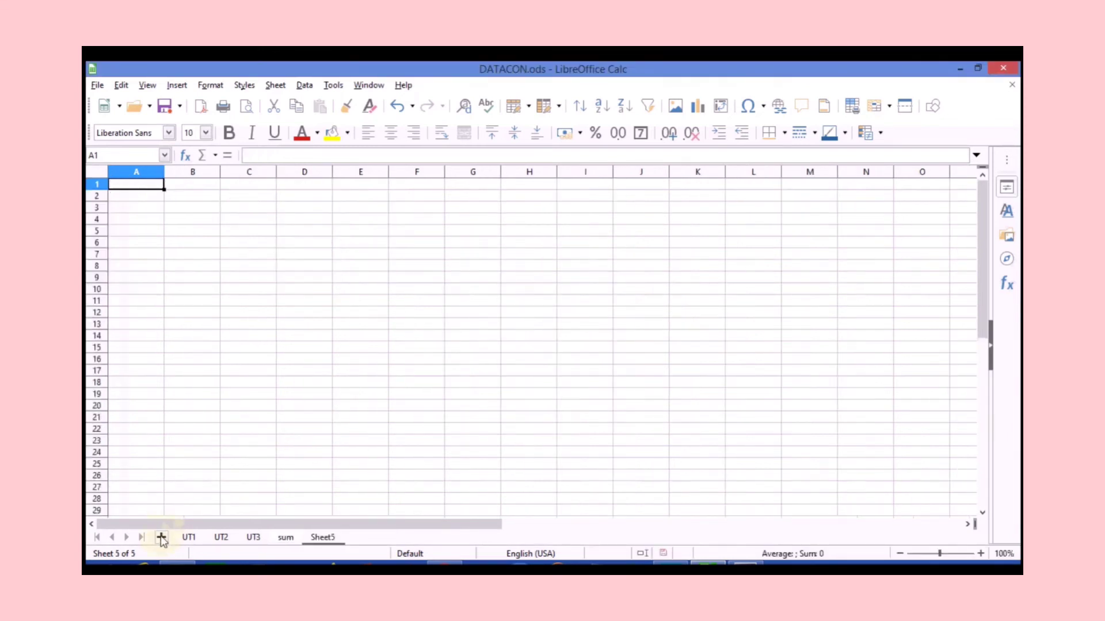
right_click(329, 541)
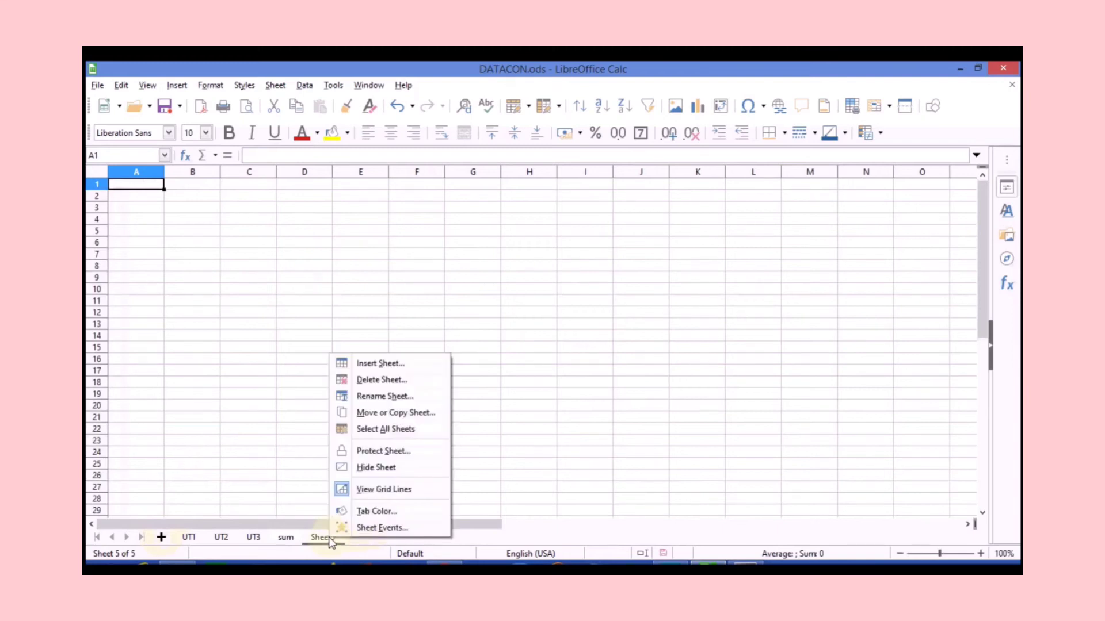
click(384, 397)
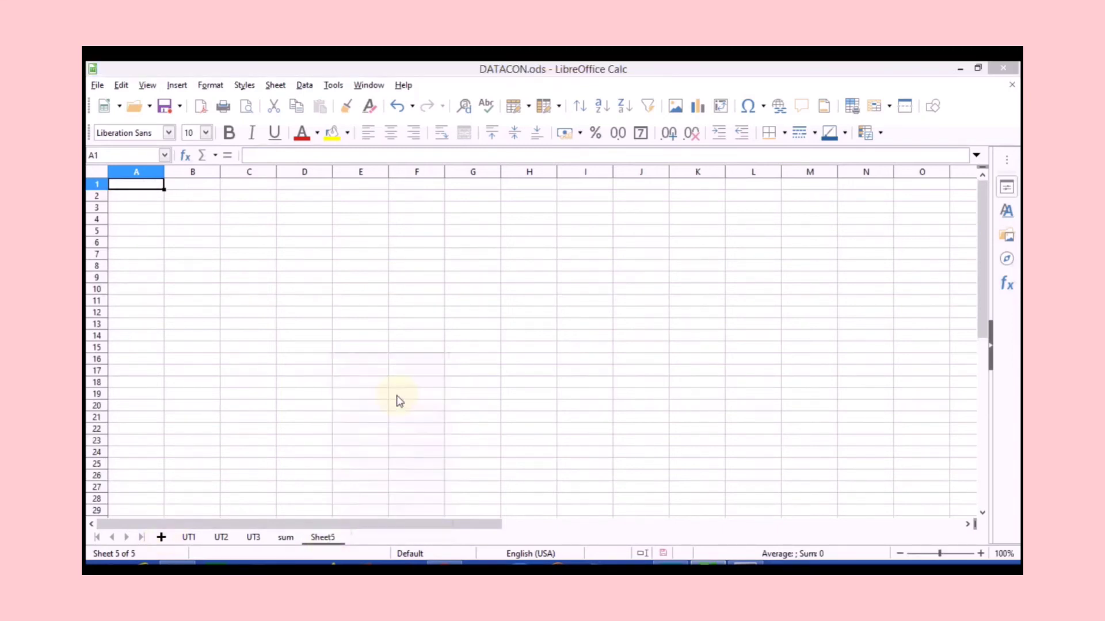
text(max)
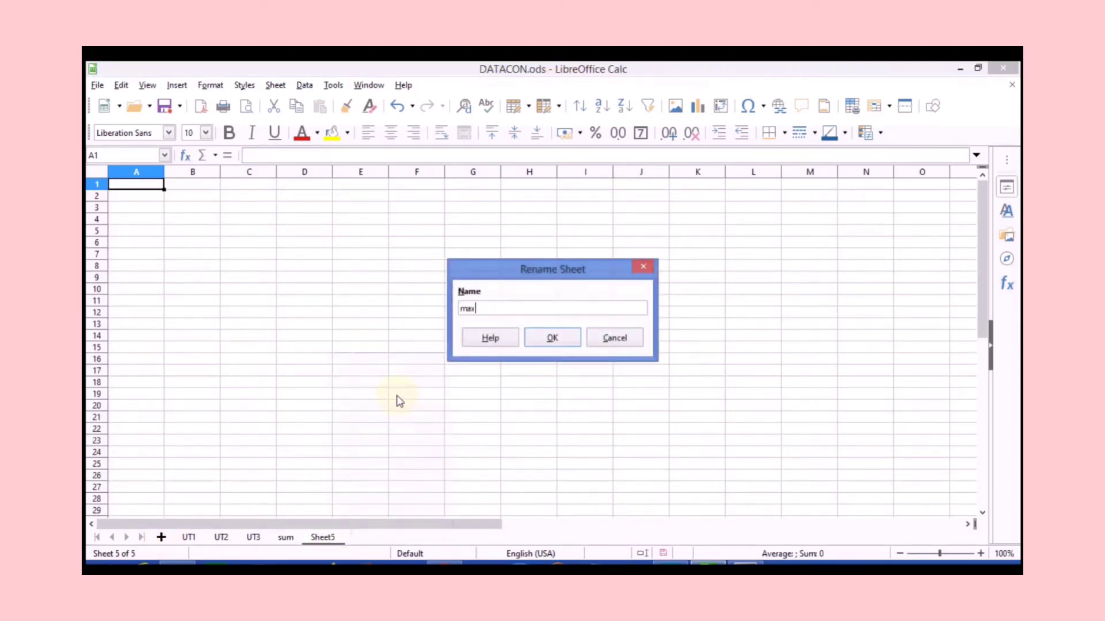
click(550, 341)
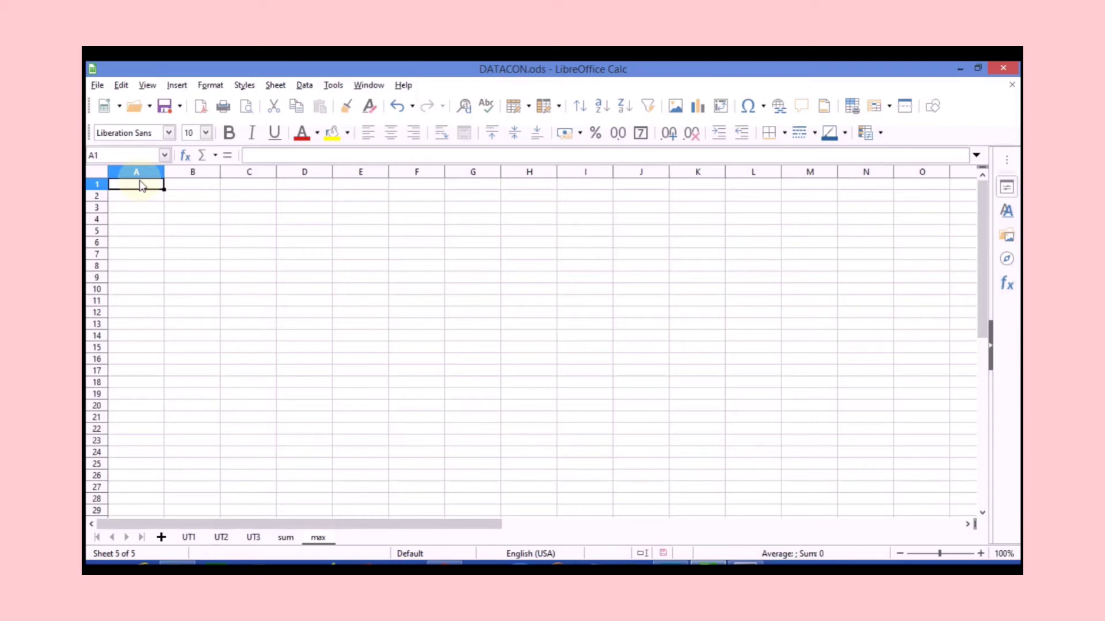
- Start a new consolidation and set cell A1 of the max sheet as the destination for its results
click(304, 87)
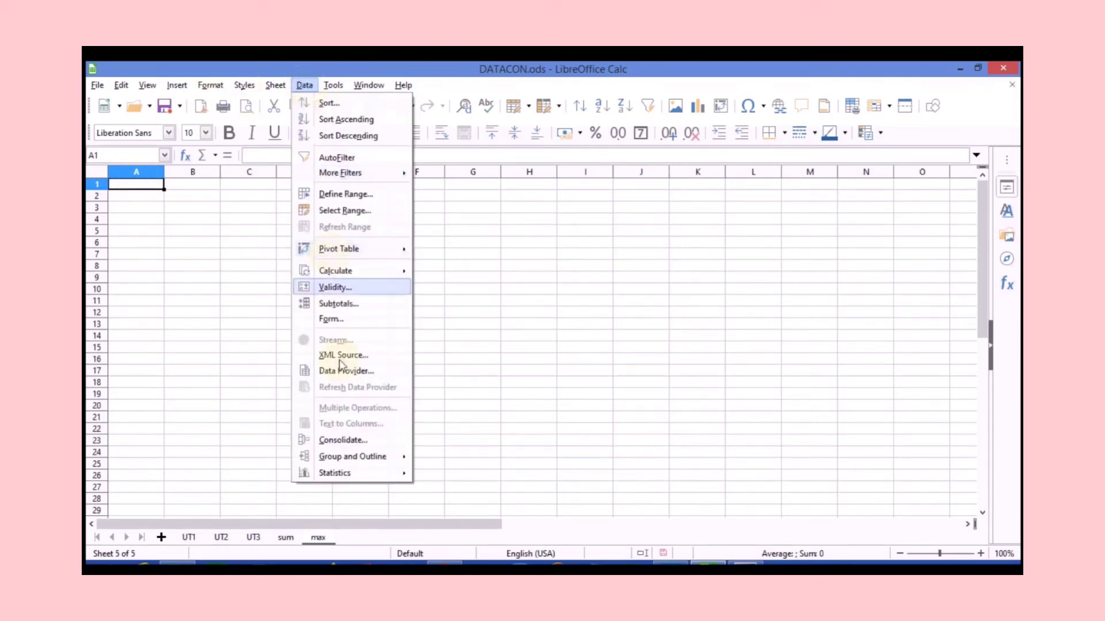
click(362, 441)
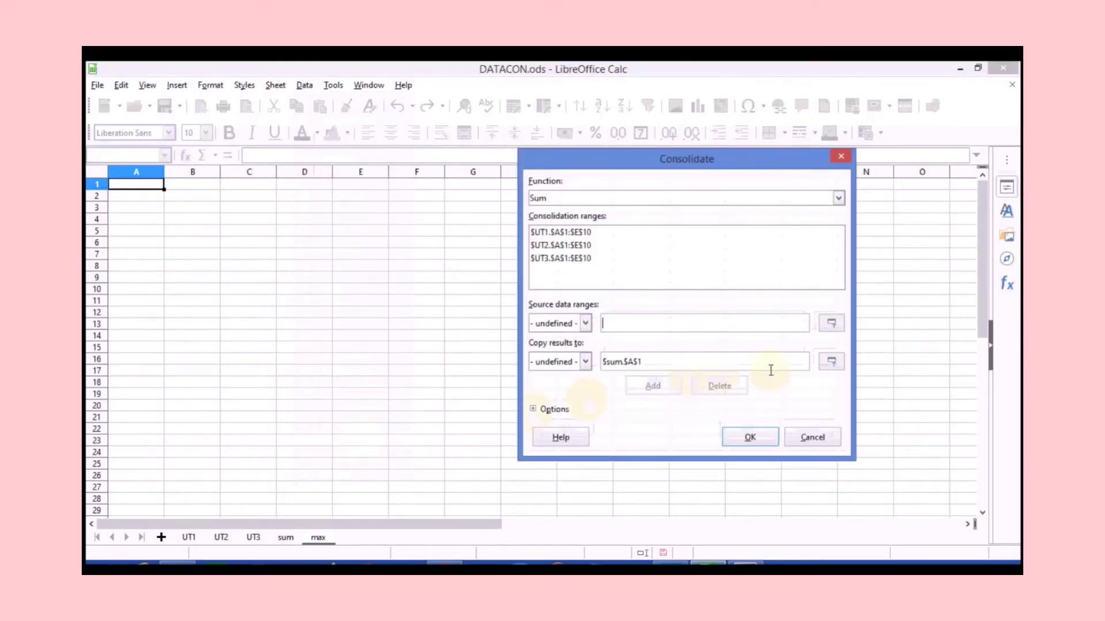
click(831, 362)
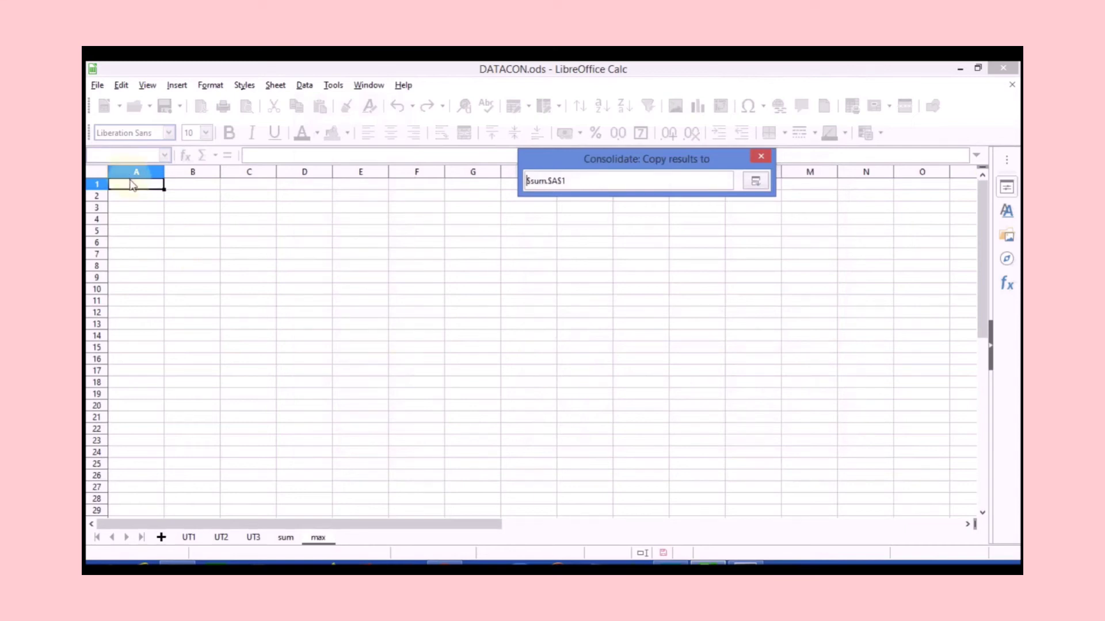
click(132, 186)
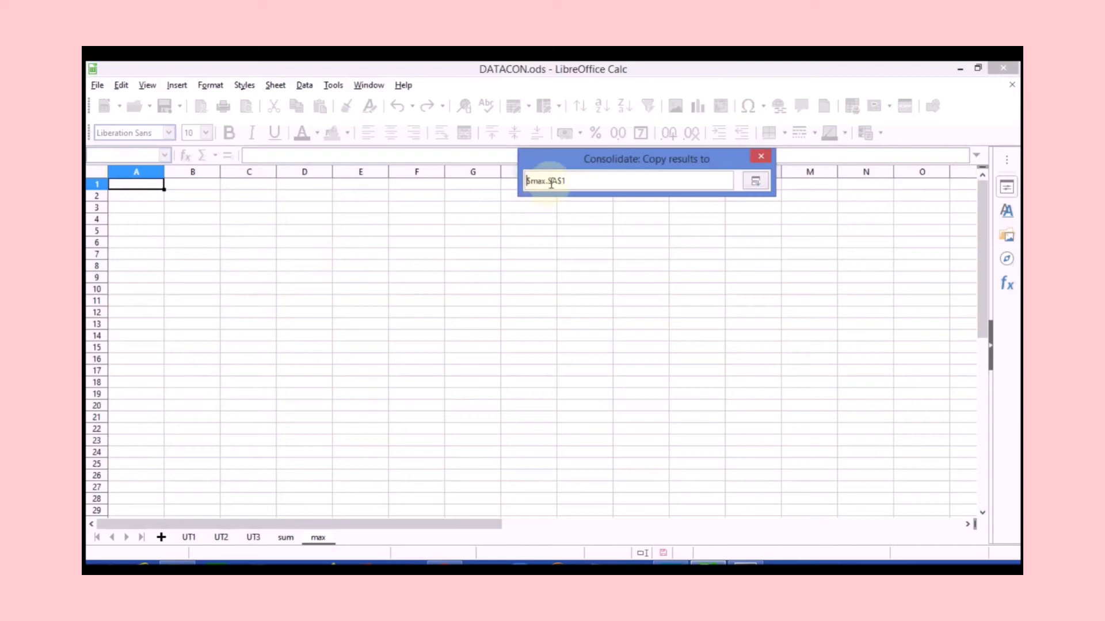
click(755, 183)
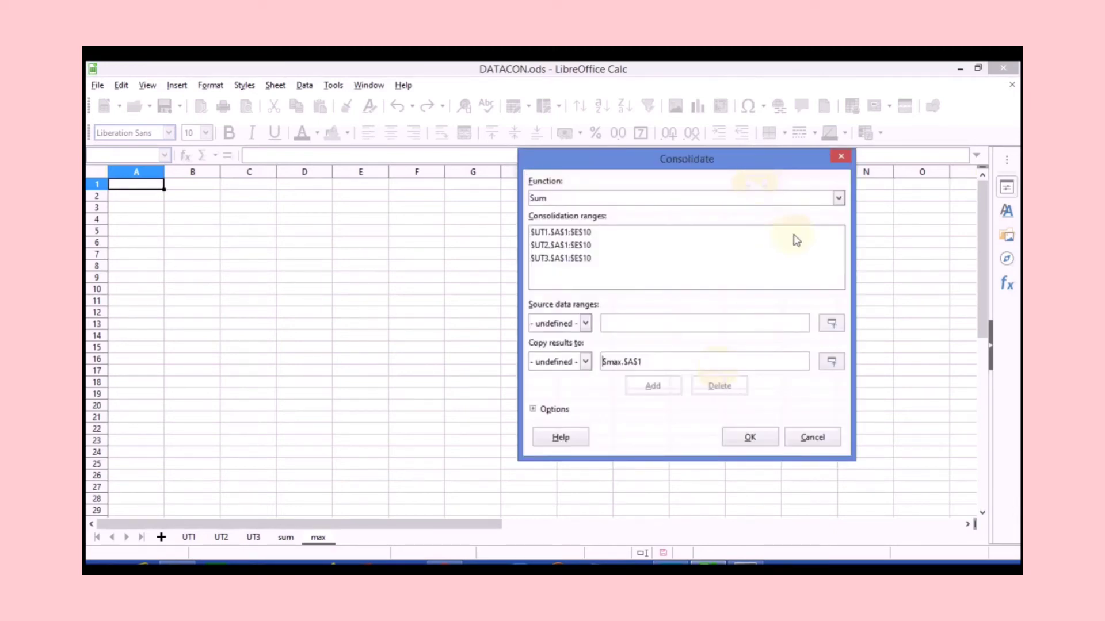
- Consolidate the UT1, UT2 and UT3 ranges with the Max function, and check the first student's grouped source marks
click(838, 198)
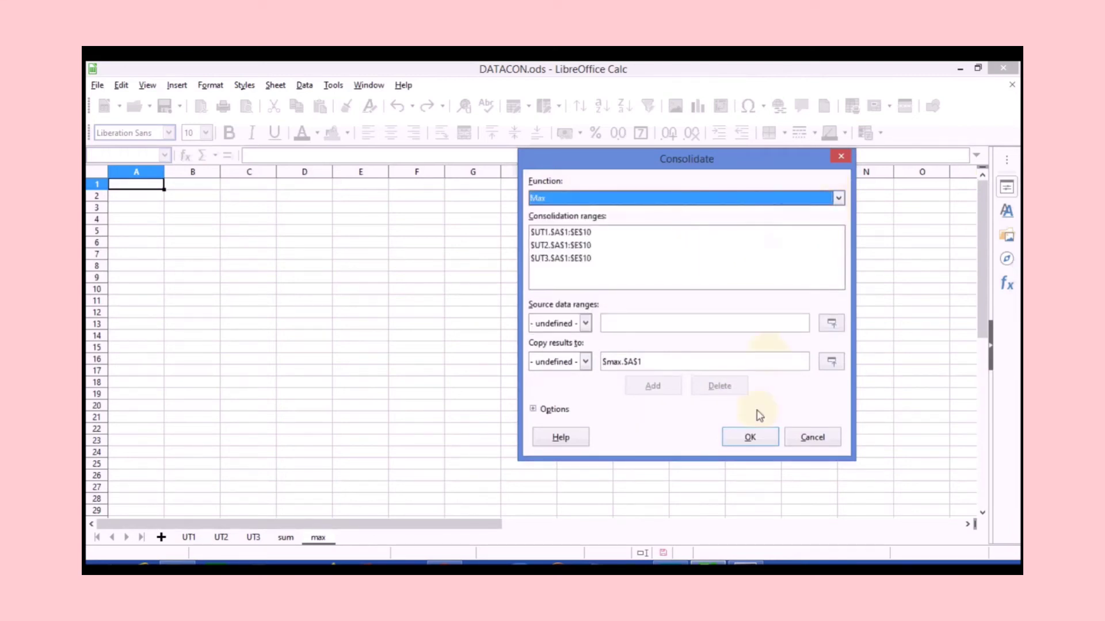
click(751, 438)
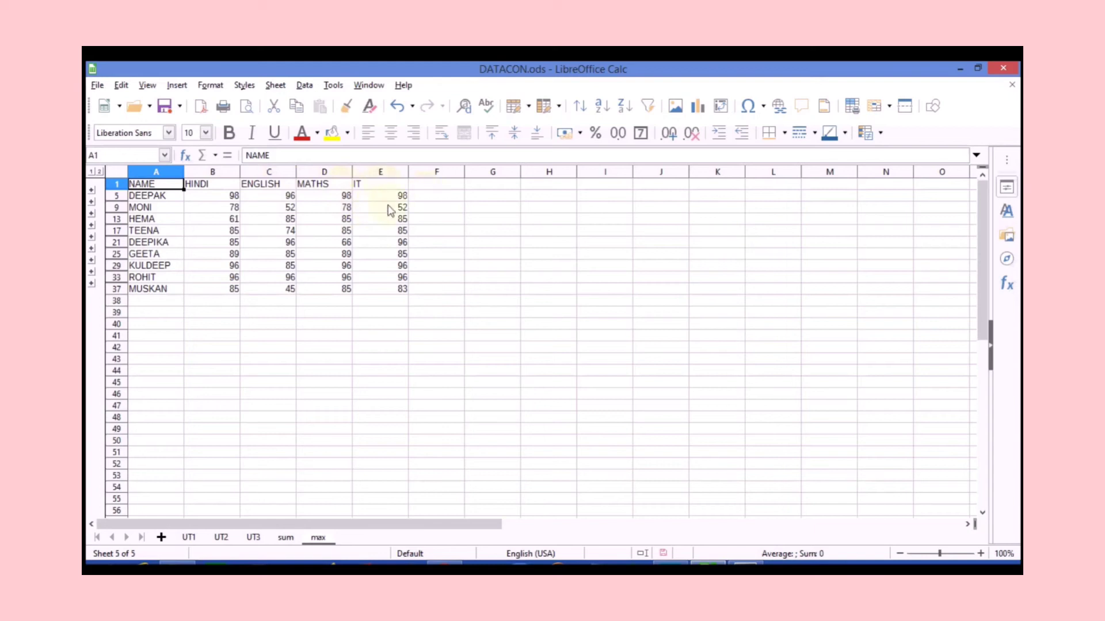
click(92, 190)
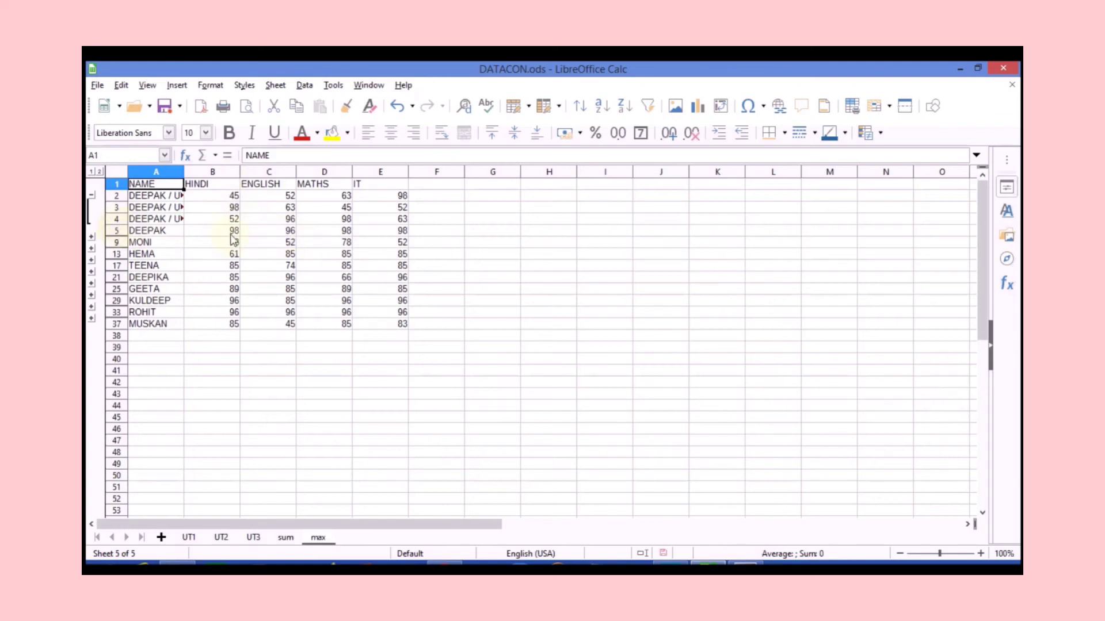
click(91, 196)
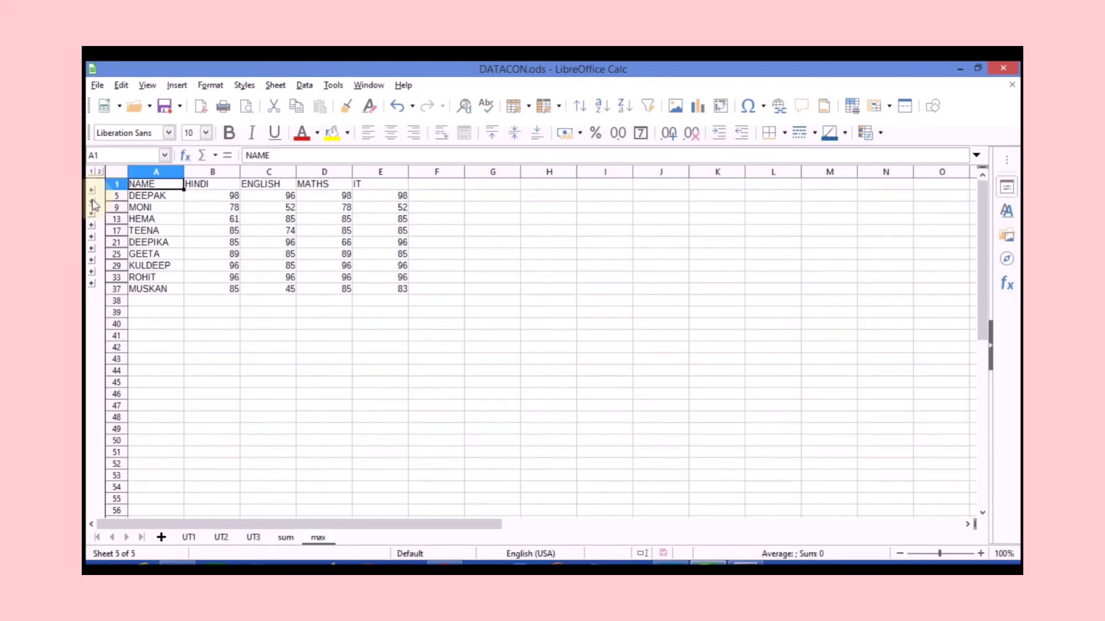
- Add a new sheet after the max sheet and name it "min"
click(162, 538)
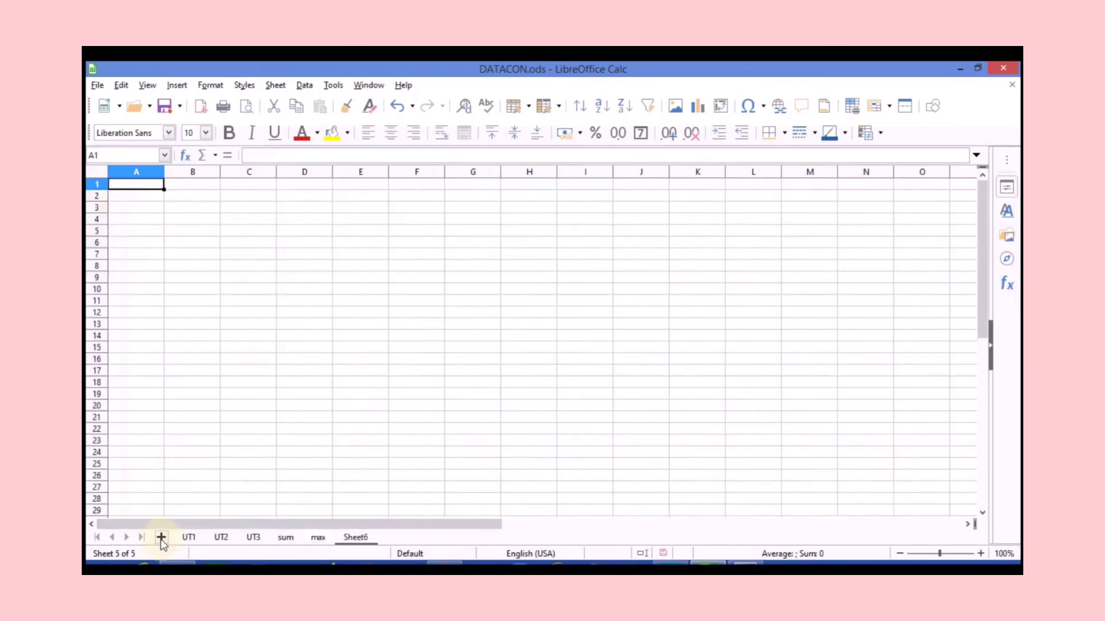
right_click(361, 539)
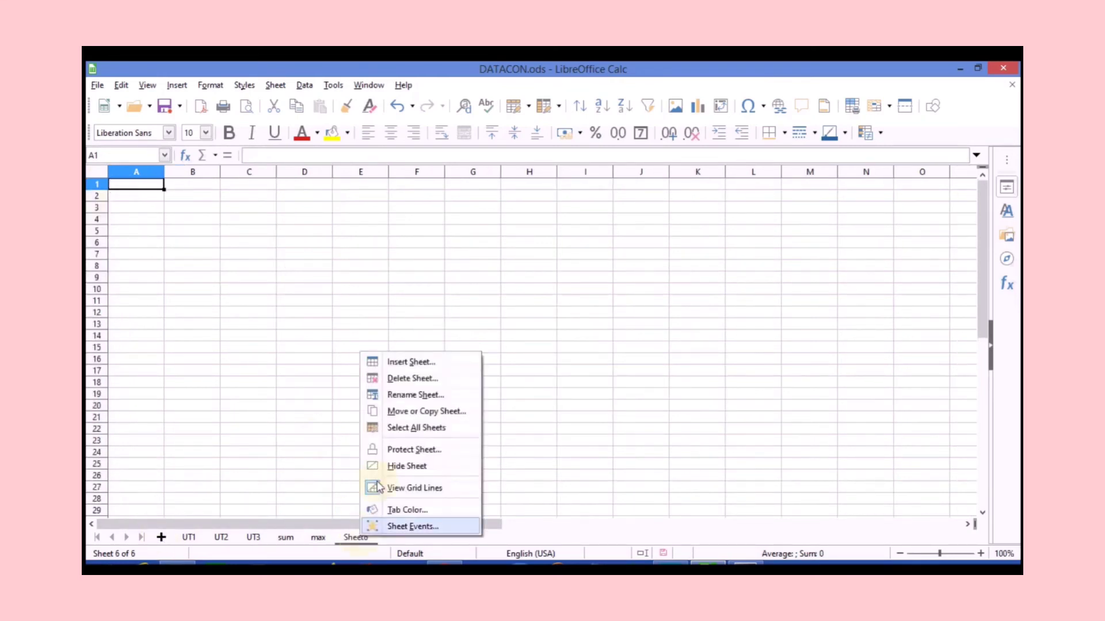
click(414, 394)
text(min)
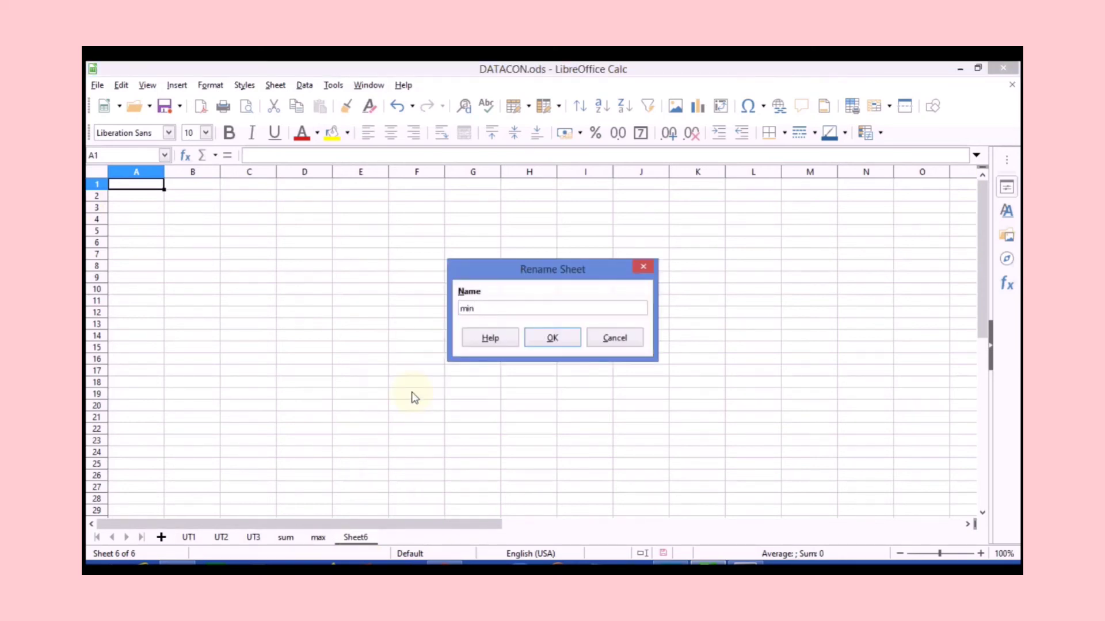
click(556, 338)
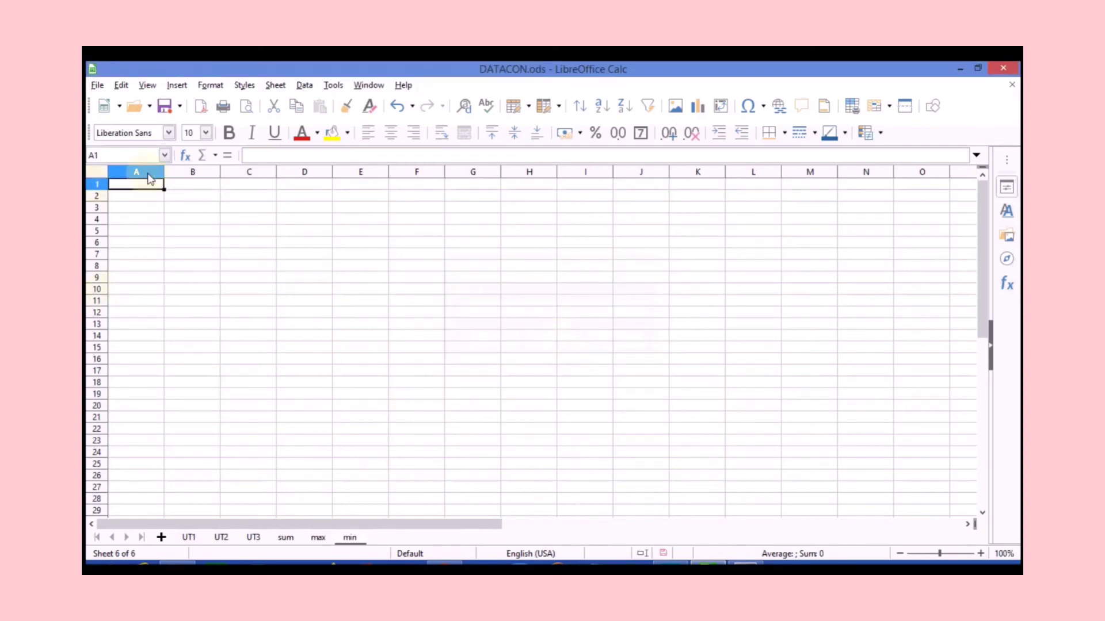
- Start another consolidation and set cell A1 of the min sheet as the destination for its results
click(305, 85)
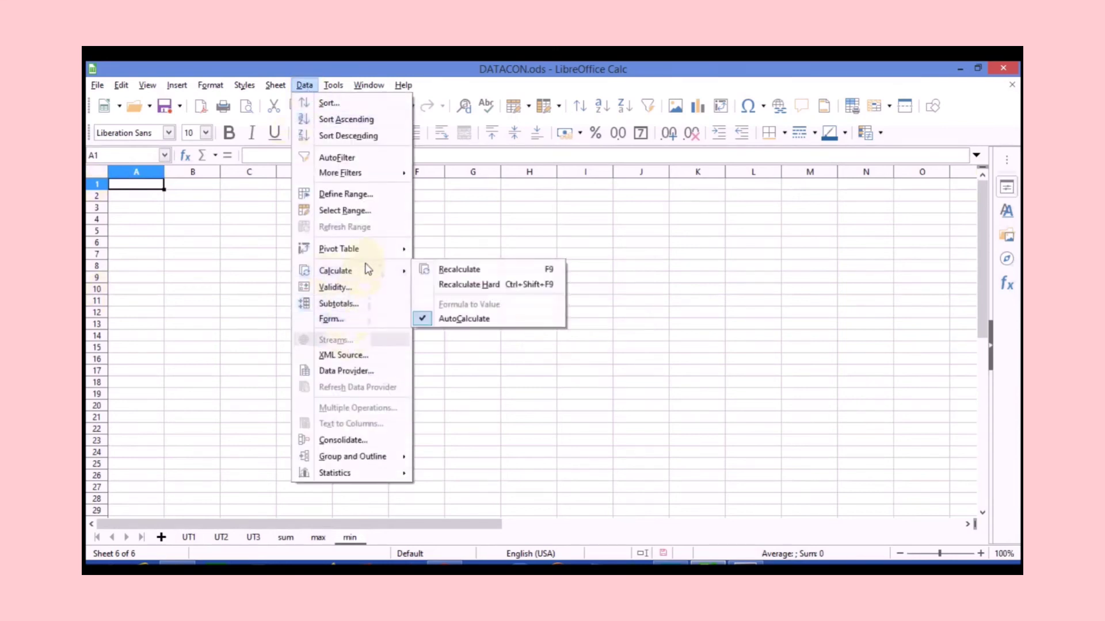
click(345, 441)
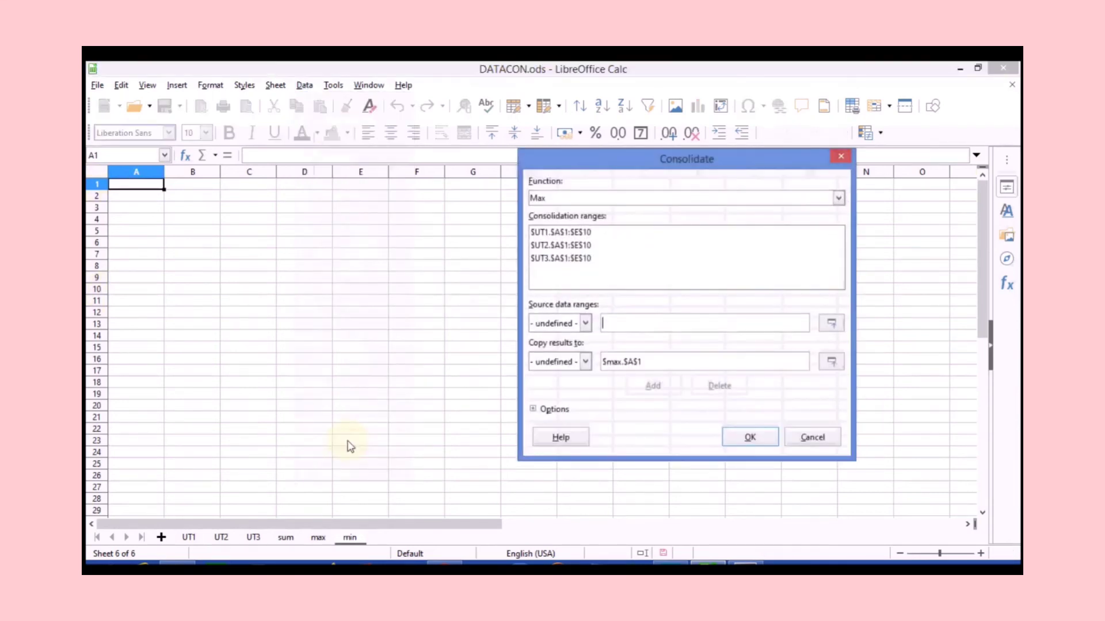
click(832, 362)
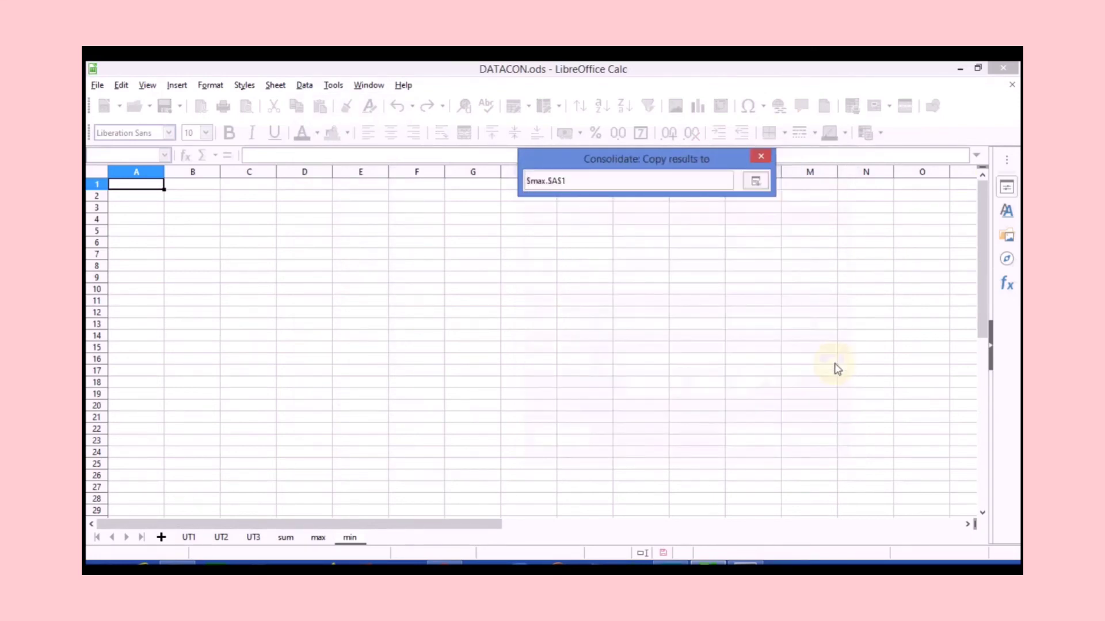
click(130, 185)
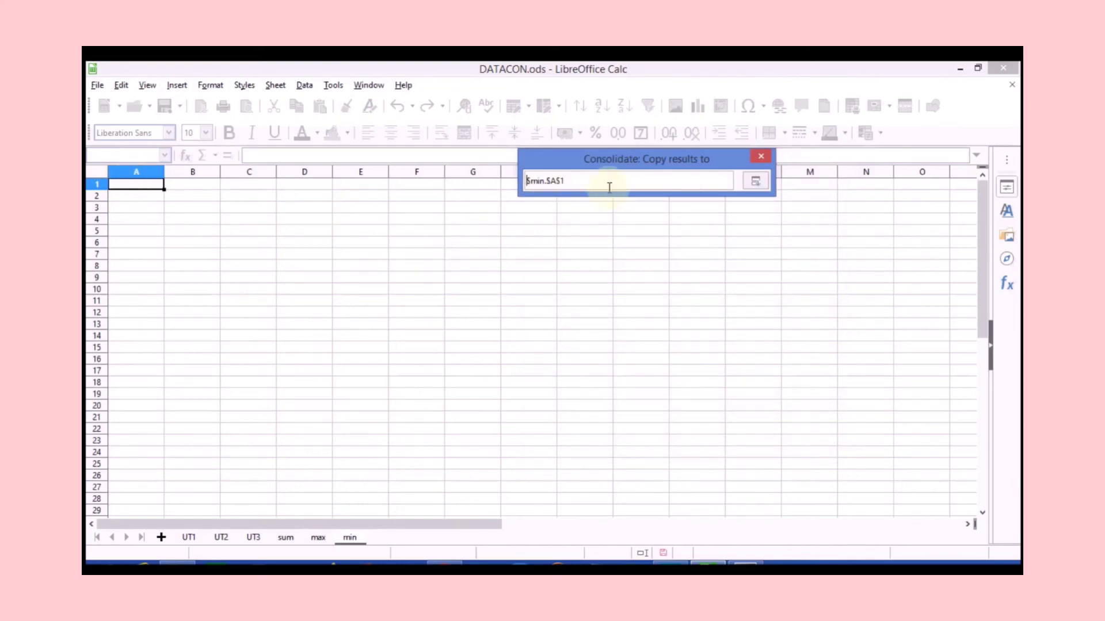
click(755, 181)
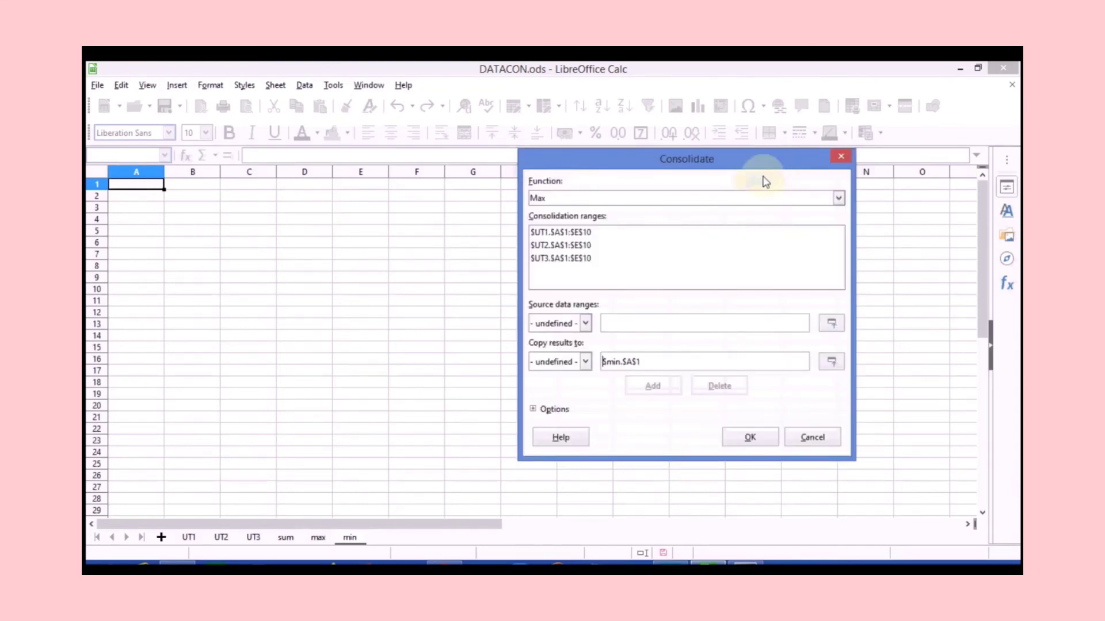
- Choose Min as the consolidation function and run the consolidation into the min sheet
click(838, 199)
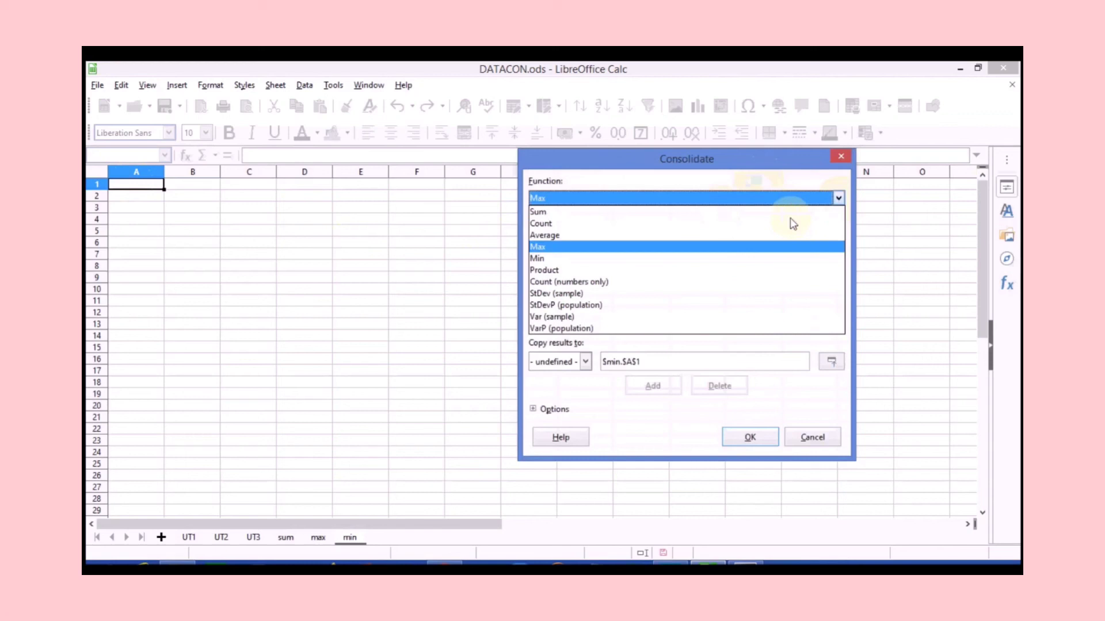
click(761, 259)
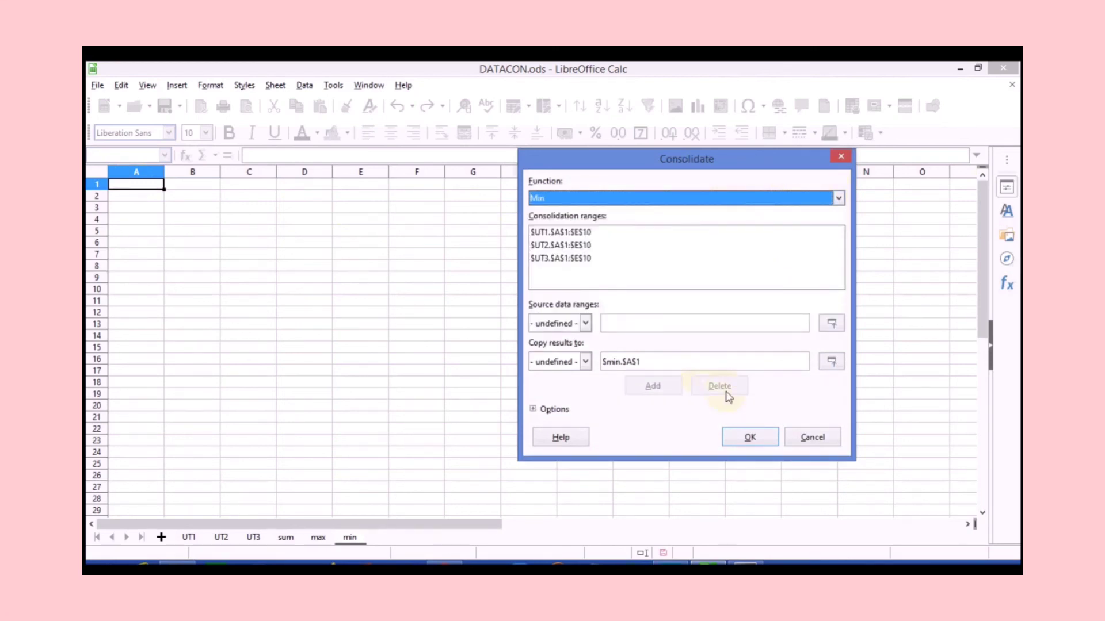
click(750, 438)
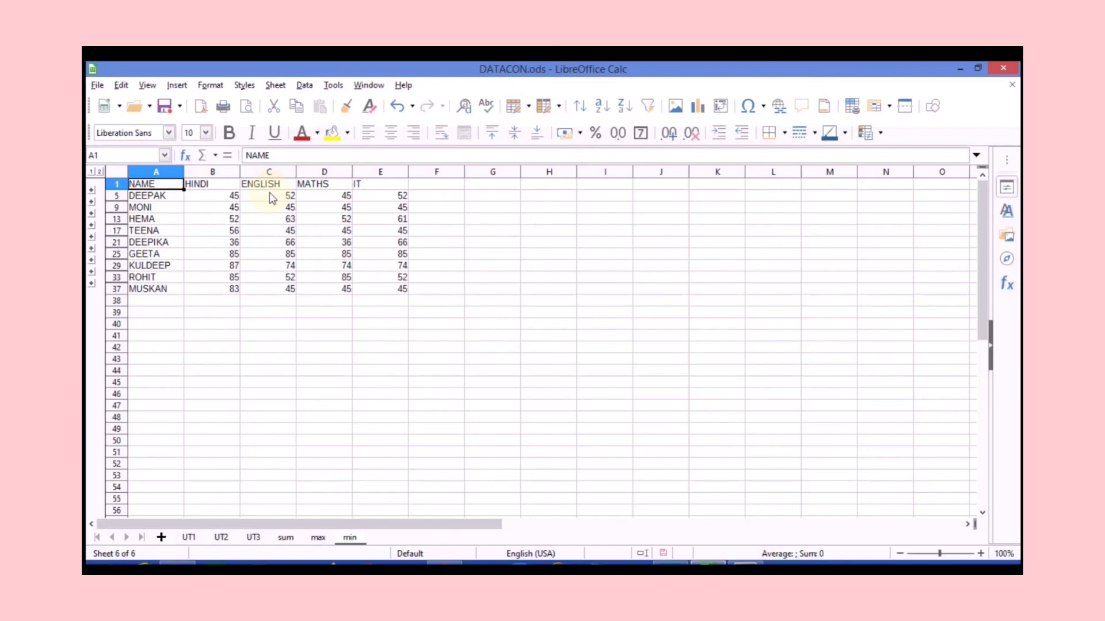
- Add a new sheet after the min sheet and name it "avg"
click(161, 538)
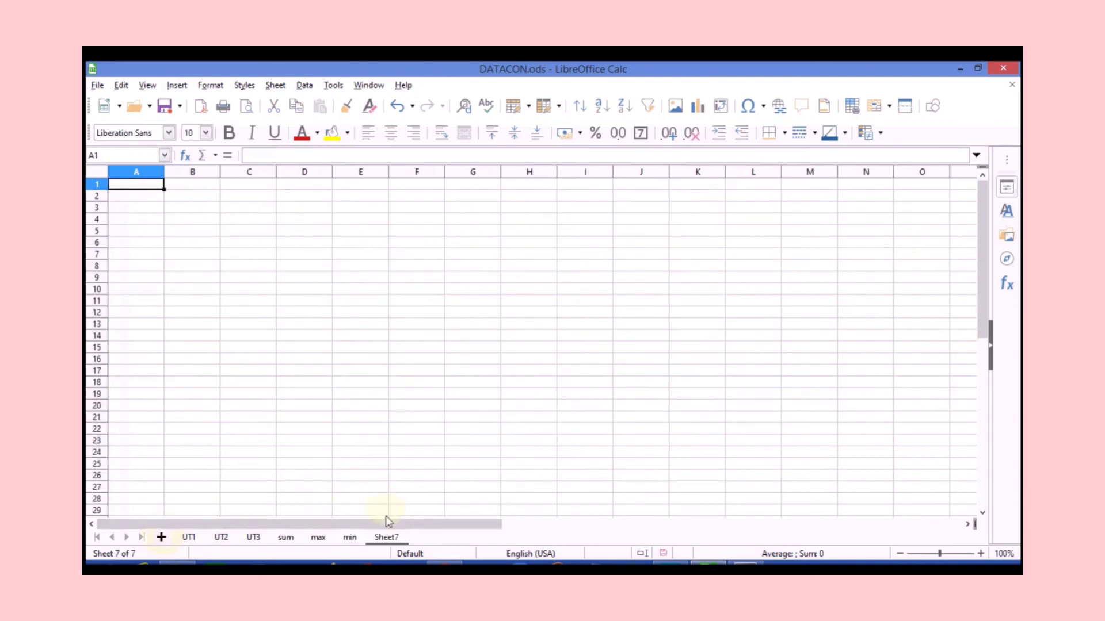
right_click(386, 538)
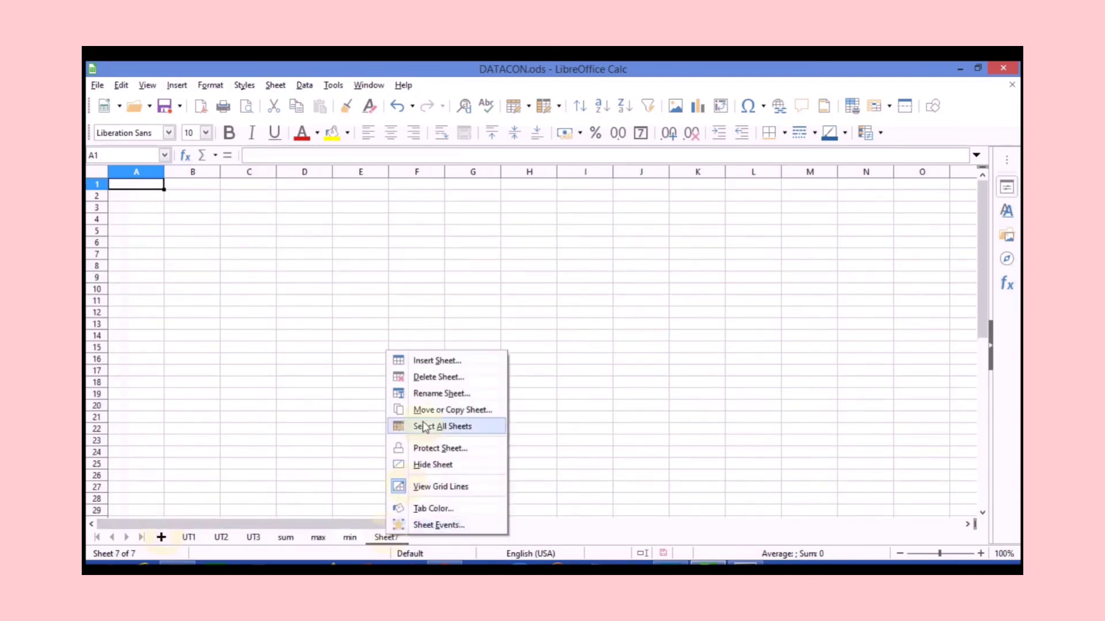
click(433, 394)
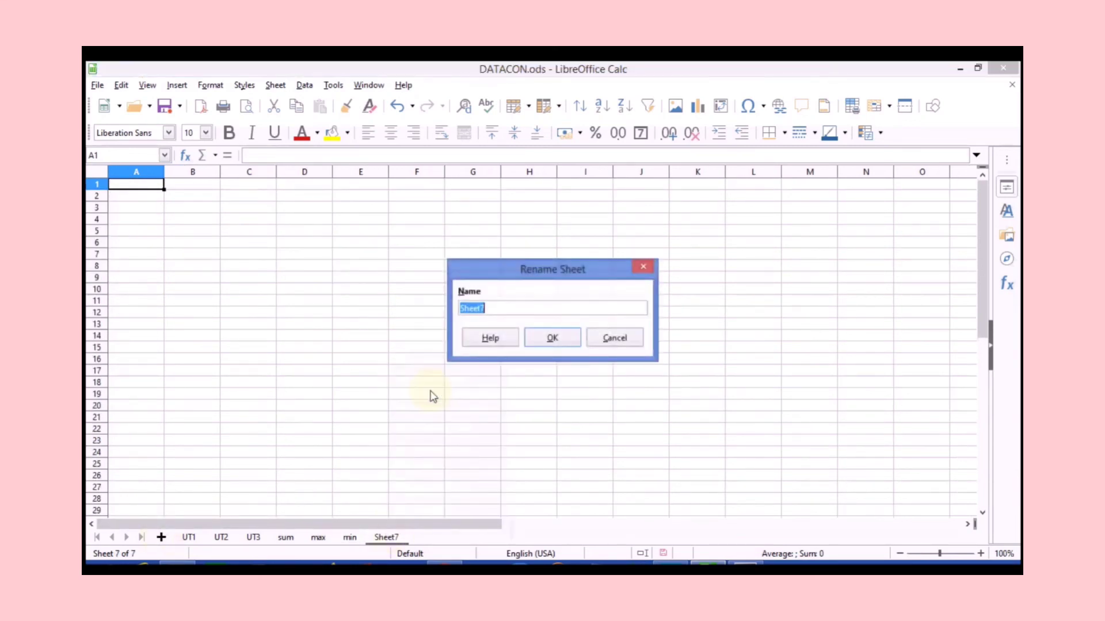
text(avg)
click(550, 341)
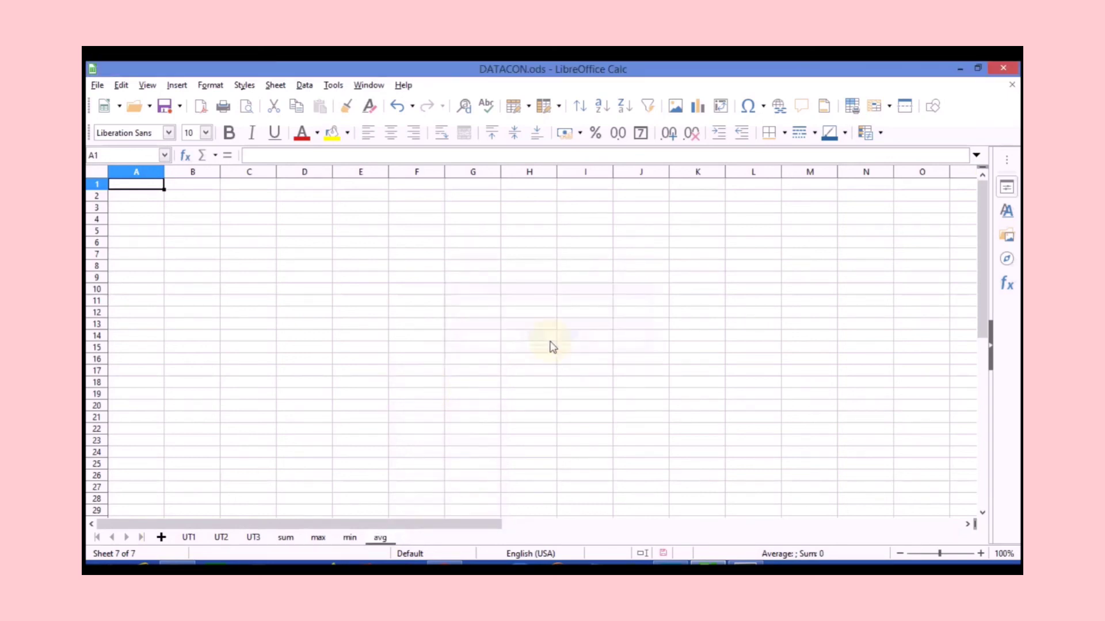
- Start another consolidation from the avg sheet and choose Average as its function
click(303, 84)
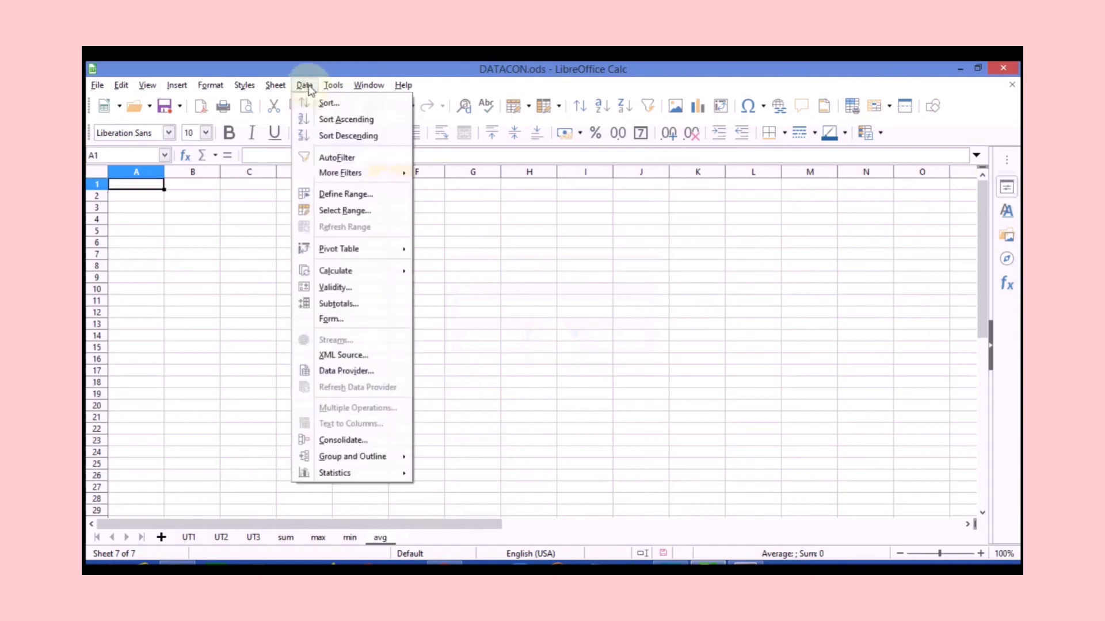
click(340, 443)
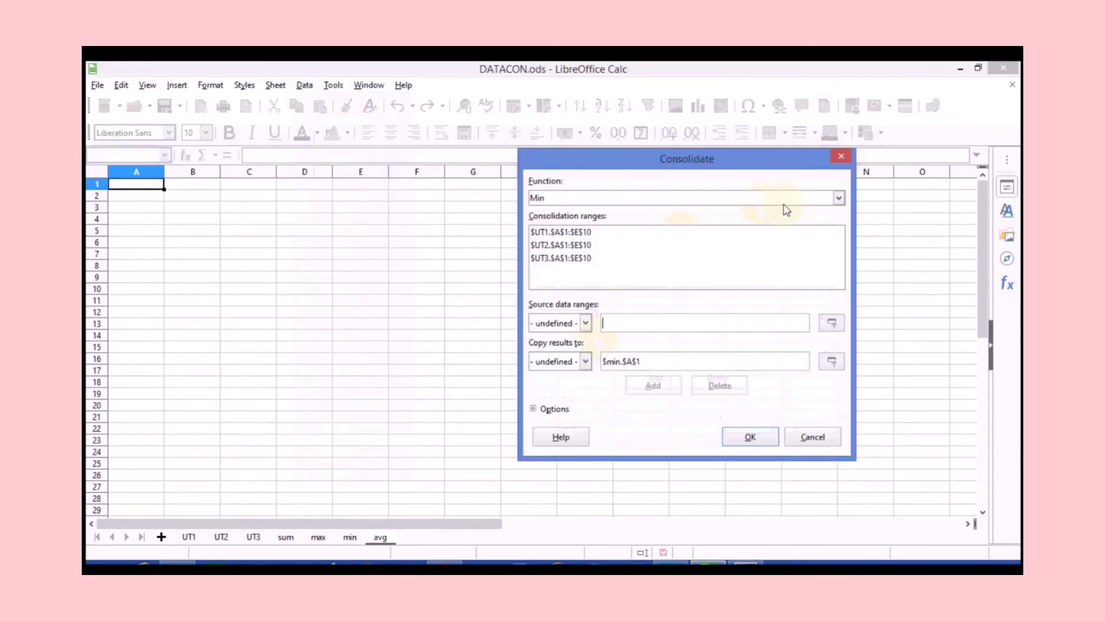
click(838, 198)
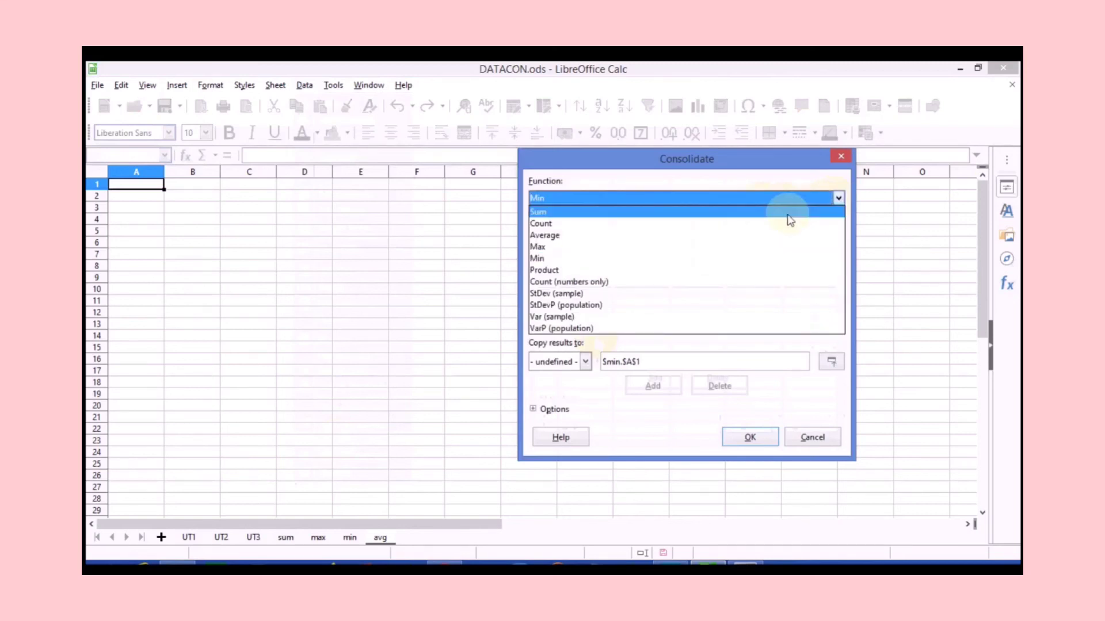
click(774, 239)
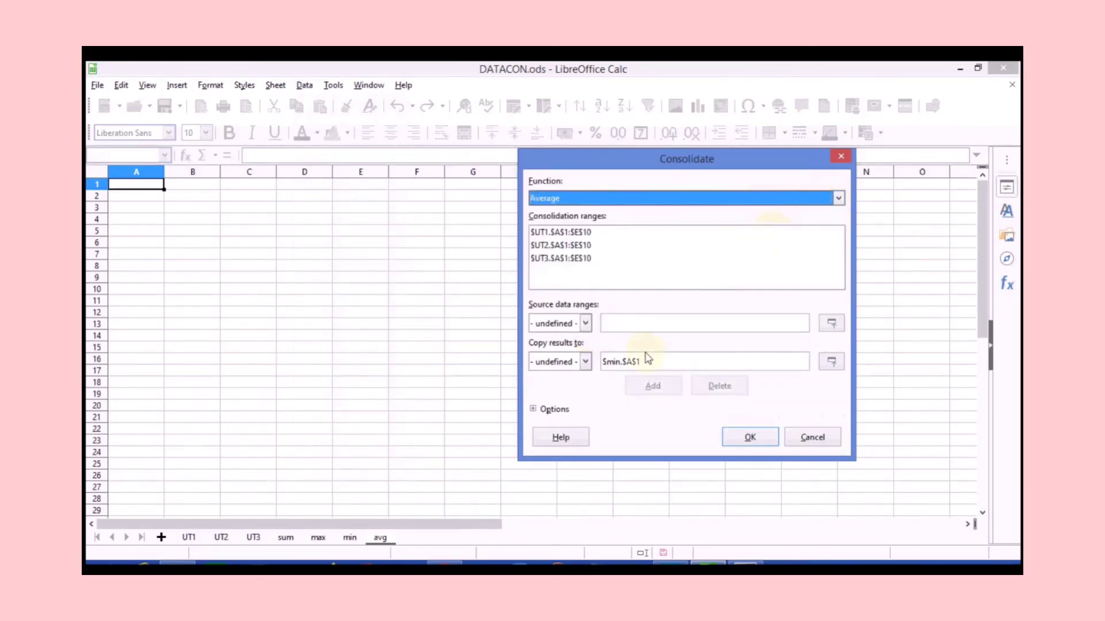
- Set cell A1 of the avg sheet as the destination for the results and run the average consolidation
click(831, 362)
click(128, 189)
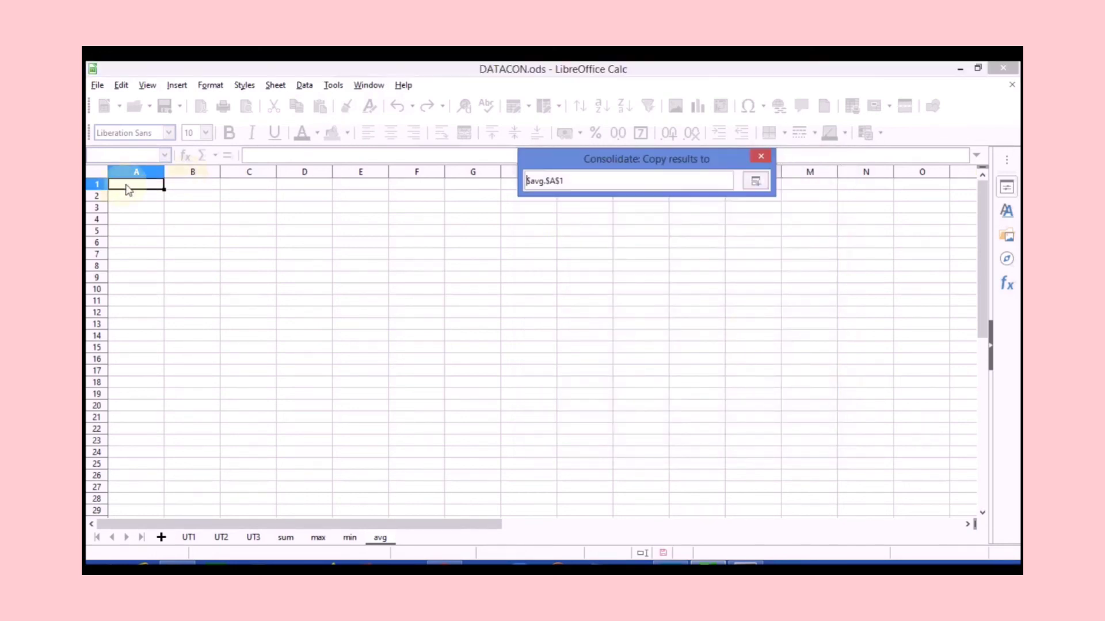
click(756, 182)
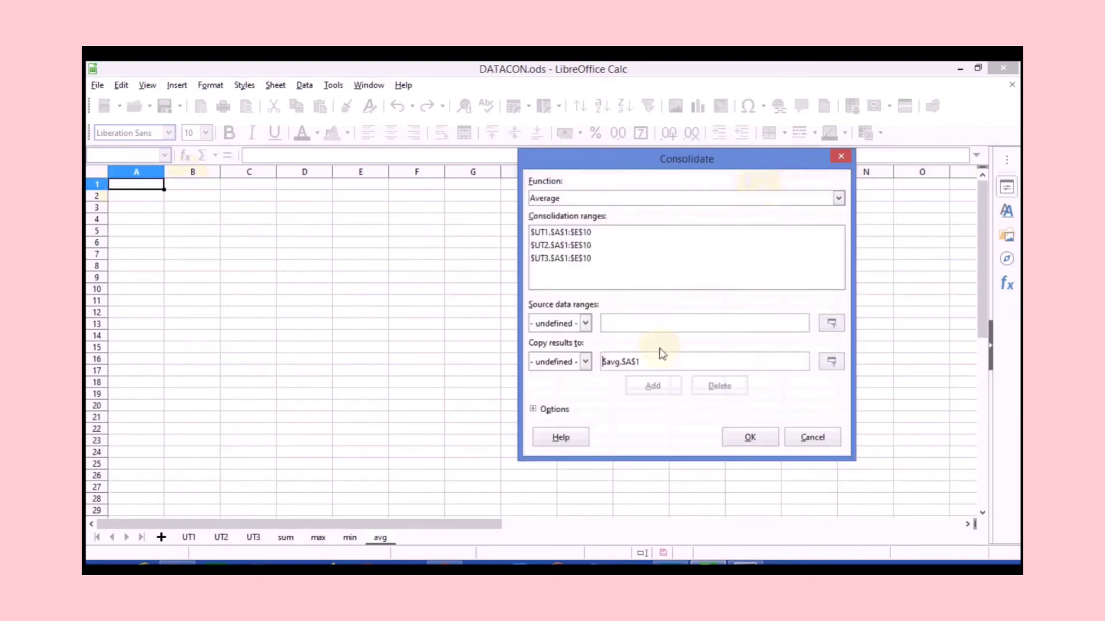
click(747, 439)
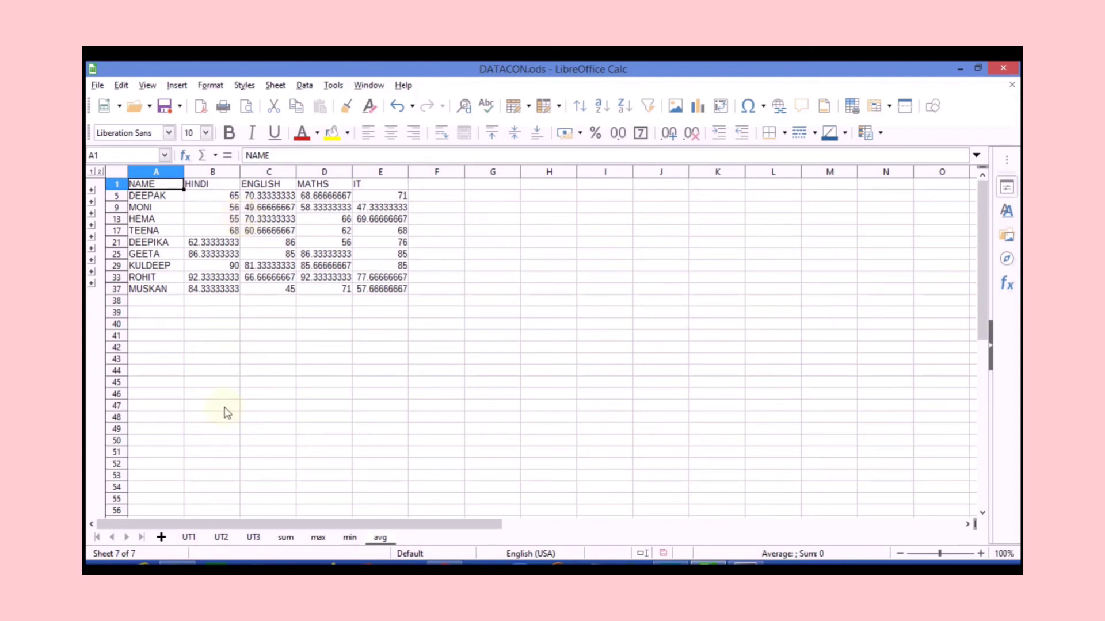
- Compare the marks on the UT1, UT2 and UT3 source sheets, finishing on UT1
click(190, 538)
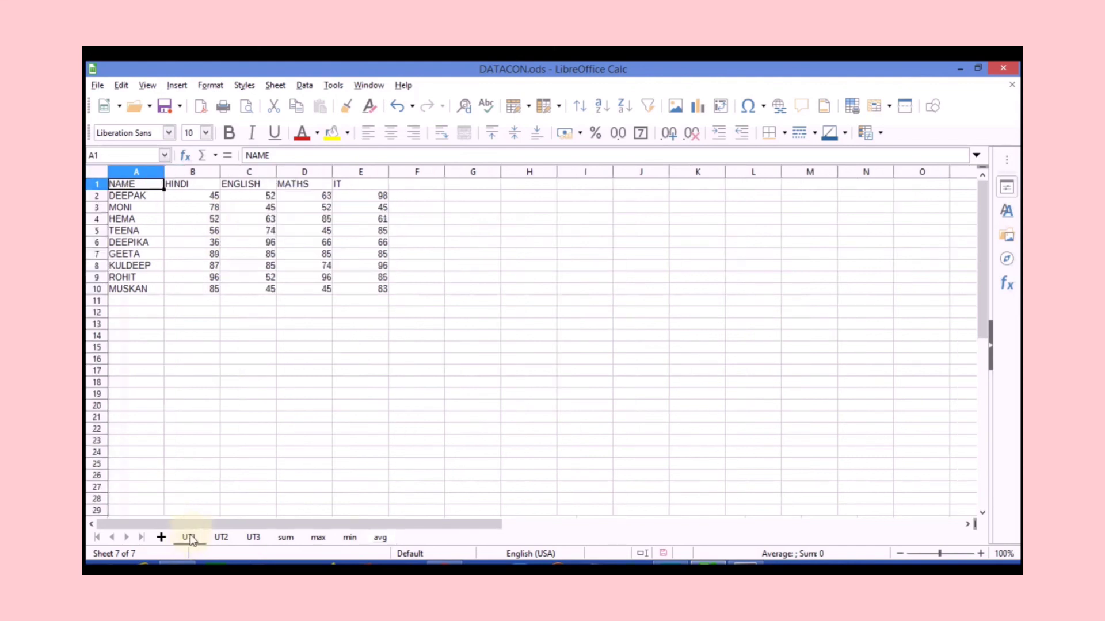
click(222, 538)
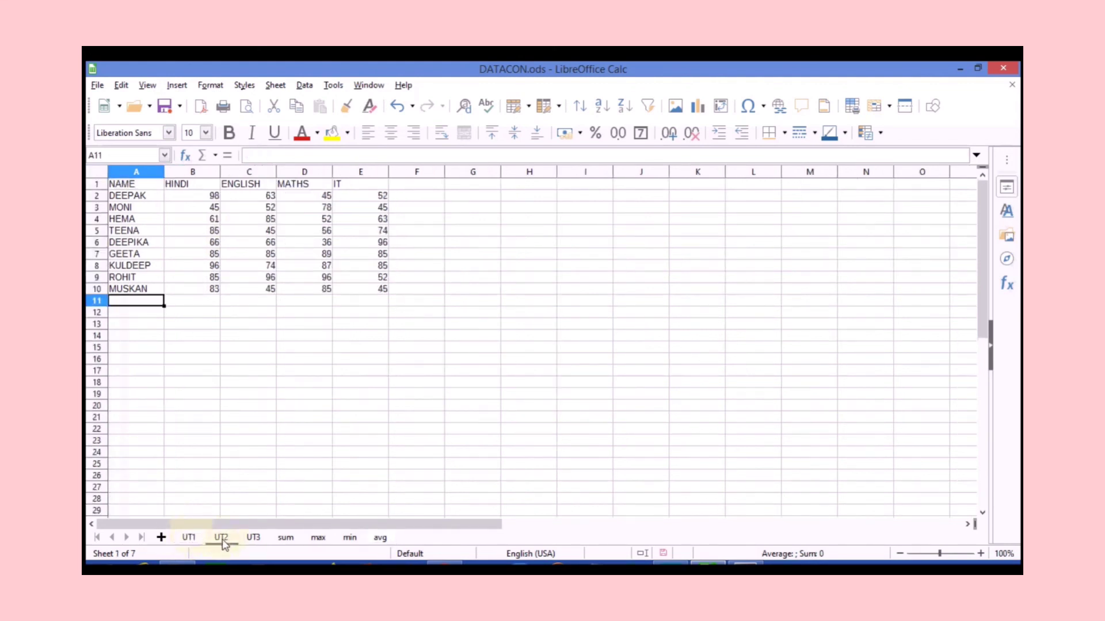
click(190, 538)
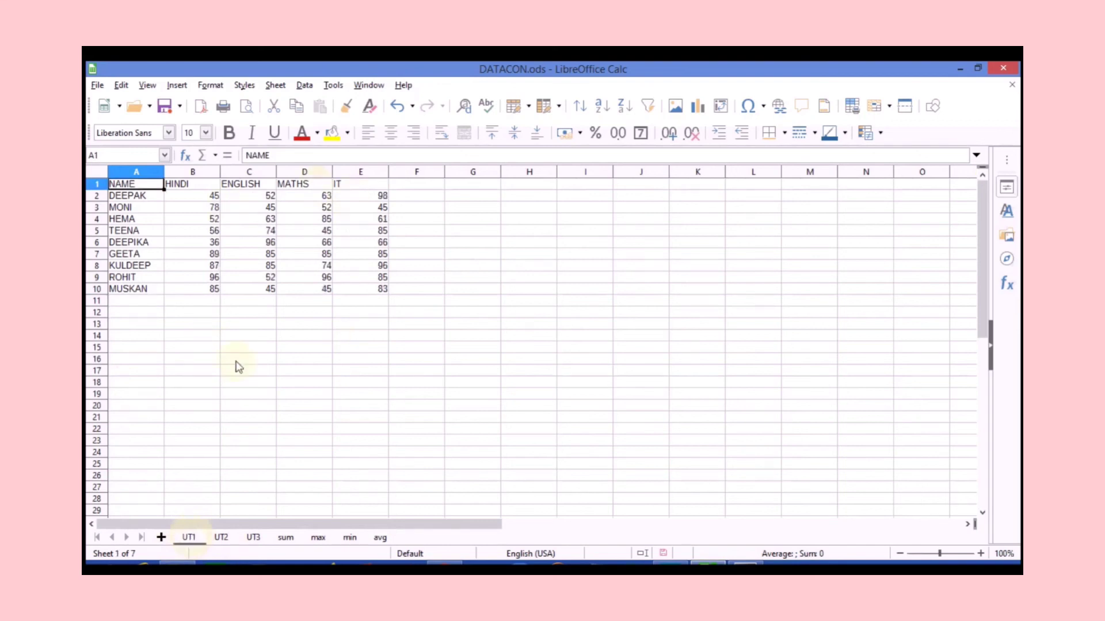
click(253, 536)
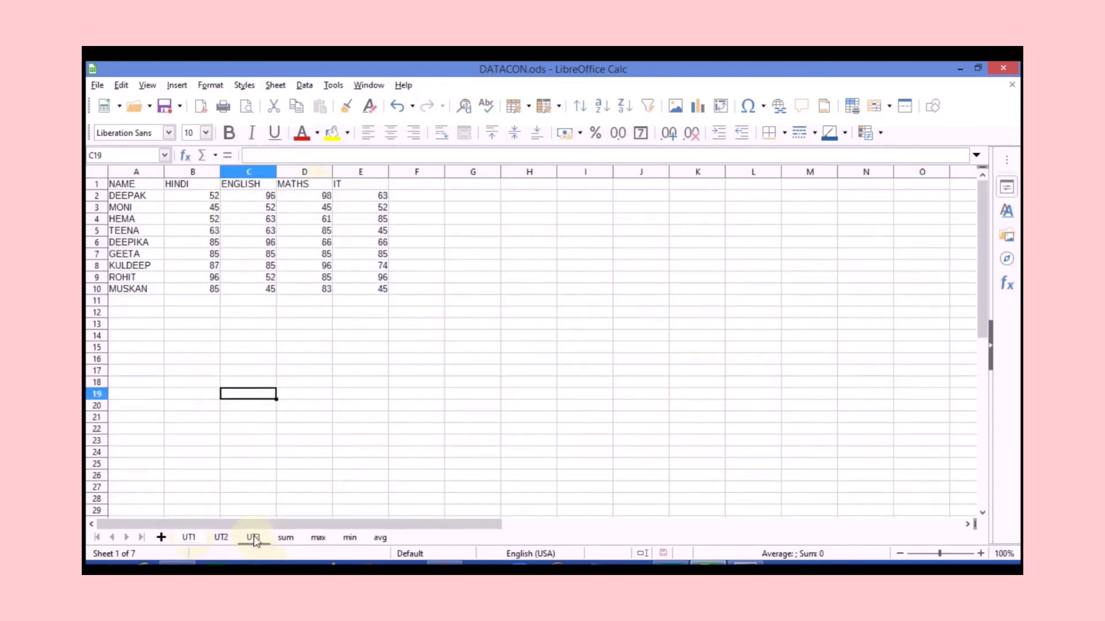
click(190, 538)
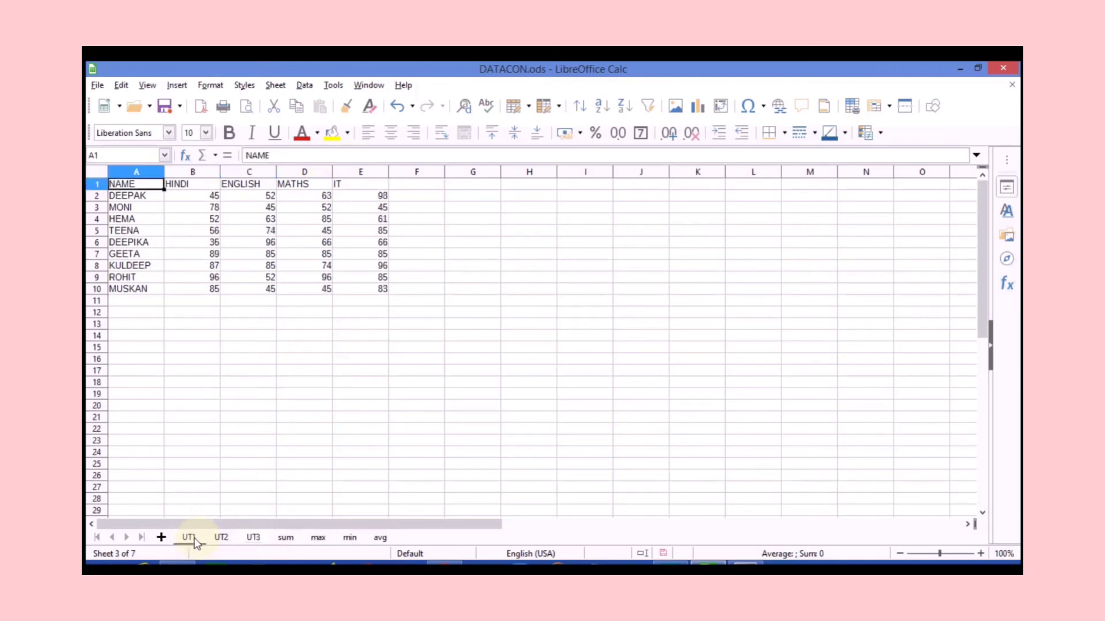